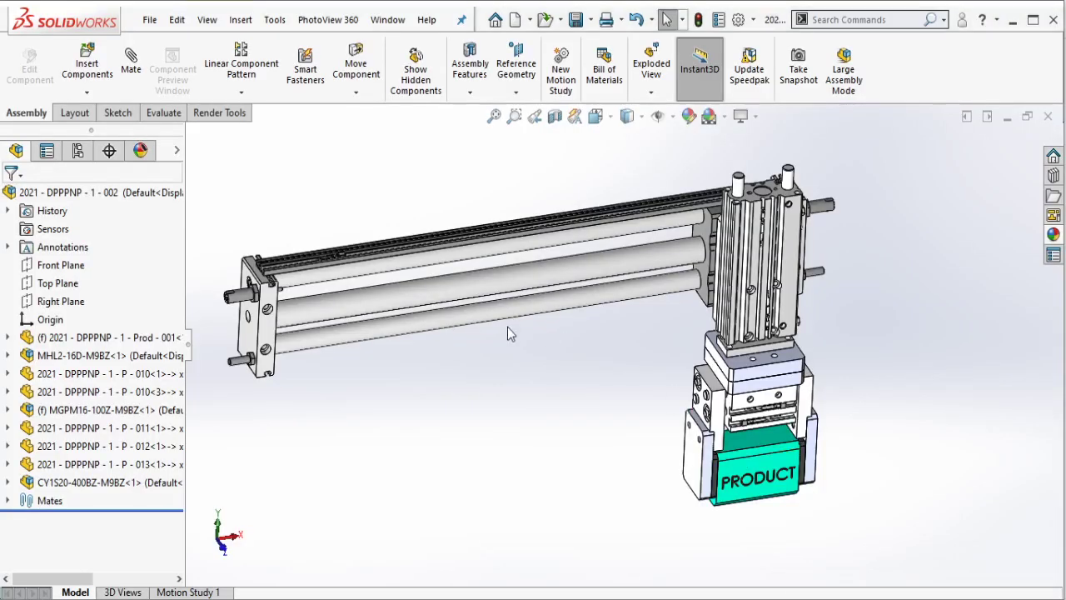
# - Insert a new in-context part into the assembly and place it
pyautogui.moveTo(507, 327)
pyautogui.mouseDown(button='middle')
pyautogui.moveTo(629, 258)
pyautogui.moveTo(822, 321)
pyautogui.mouseUp(button='middle')
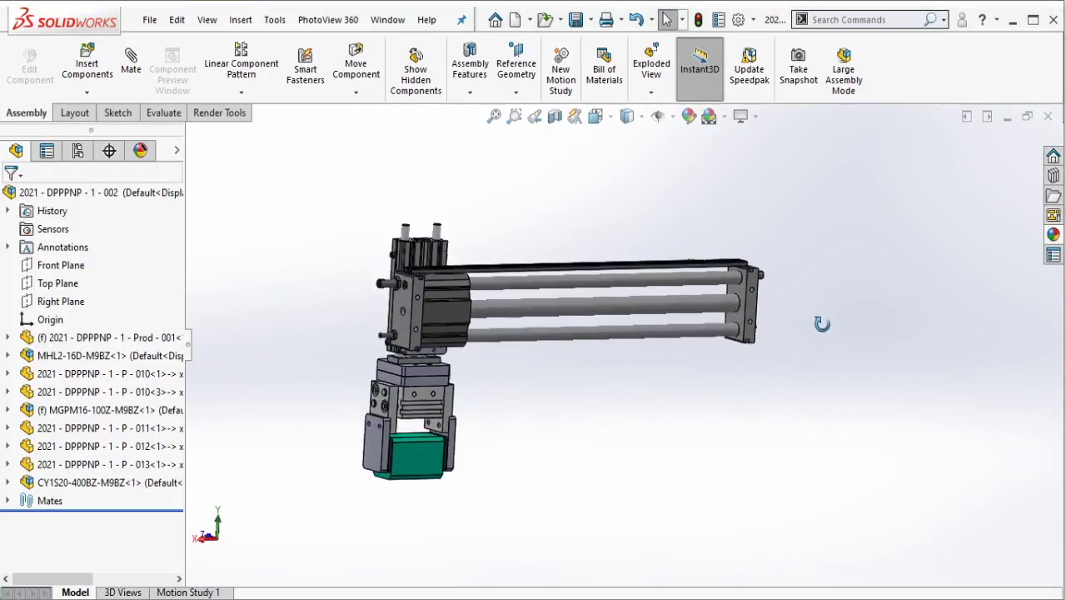
pyautogui.scroll(-2, 417, 320)
pyautogui.scroll(-1, 417, 321)
pyautogui.click(87, 92)
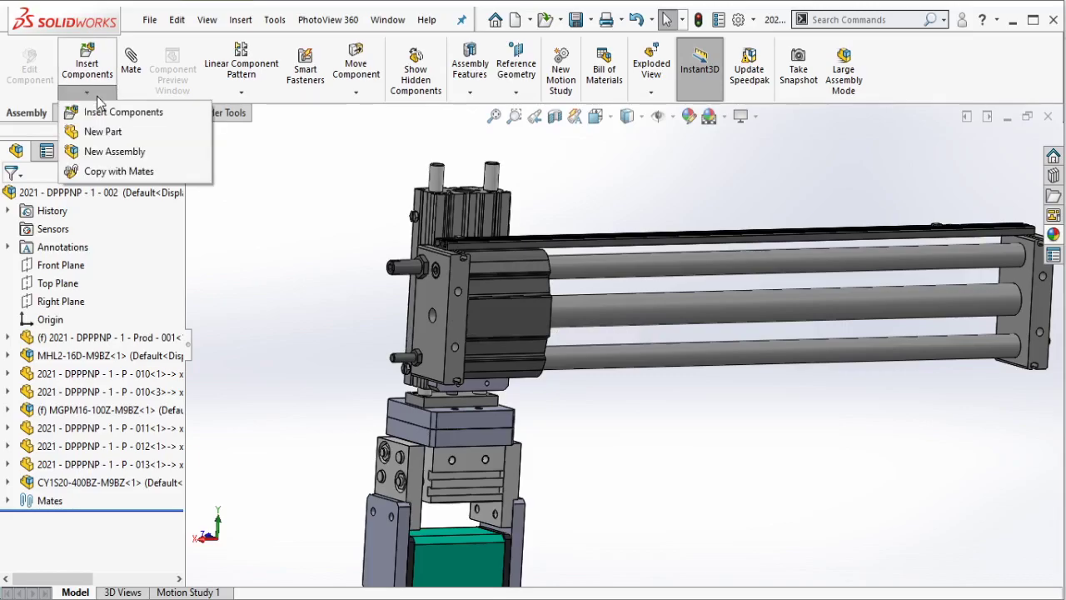
pyautogui.click(102, 133)
pyautogui.click(263, 383)
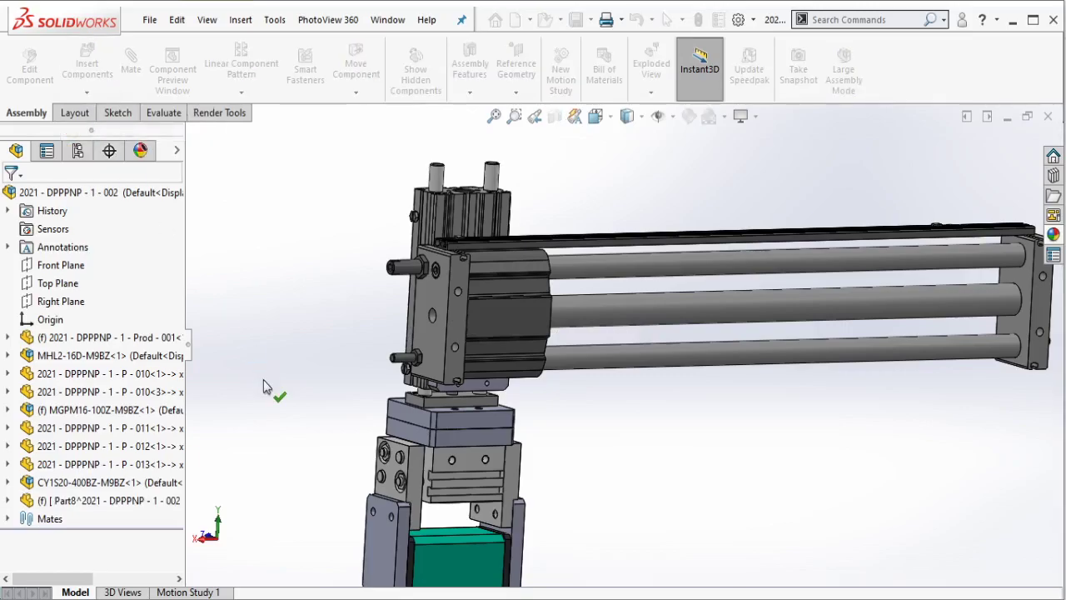
# - Edit Part8 in place and start a sketch on the cylinder's end plate face
pyautogui.click(152, 506)
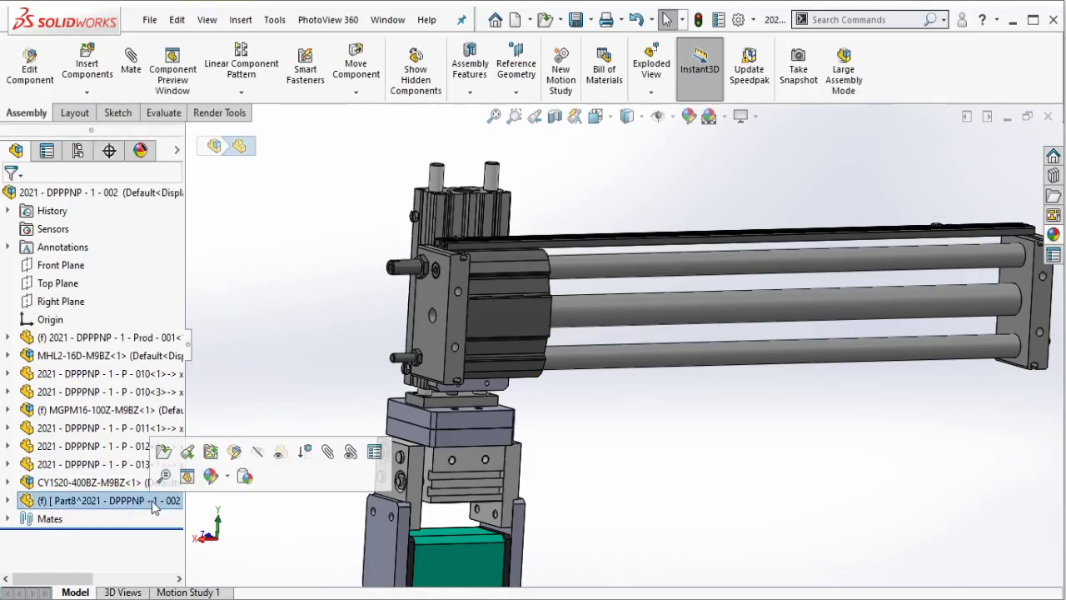
pyautogui.click(238, 454)
pyautogui.scroll(-3, 505, 323)
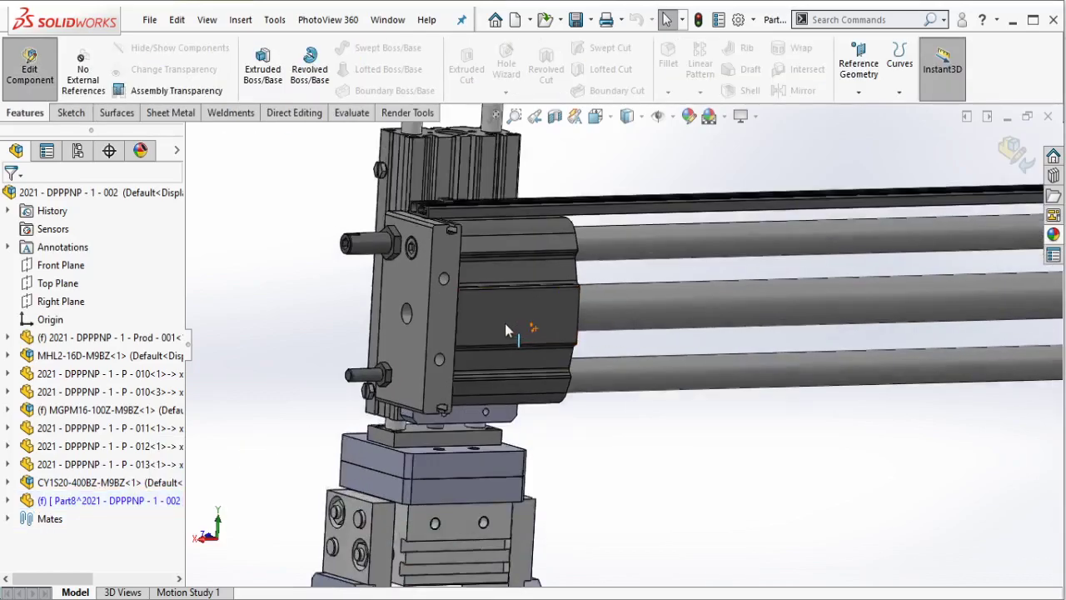
pyautogui.scroll(-2, 505, 323)
pyautogui.scroll(-3, 434, 308)
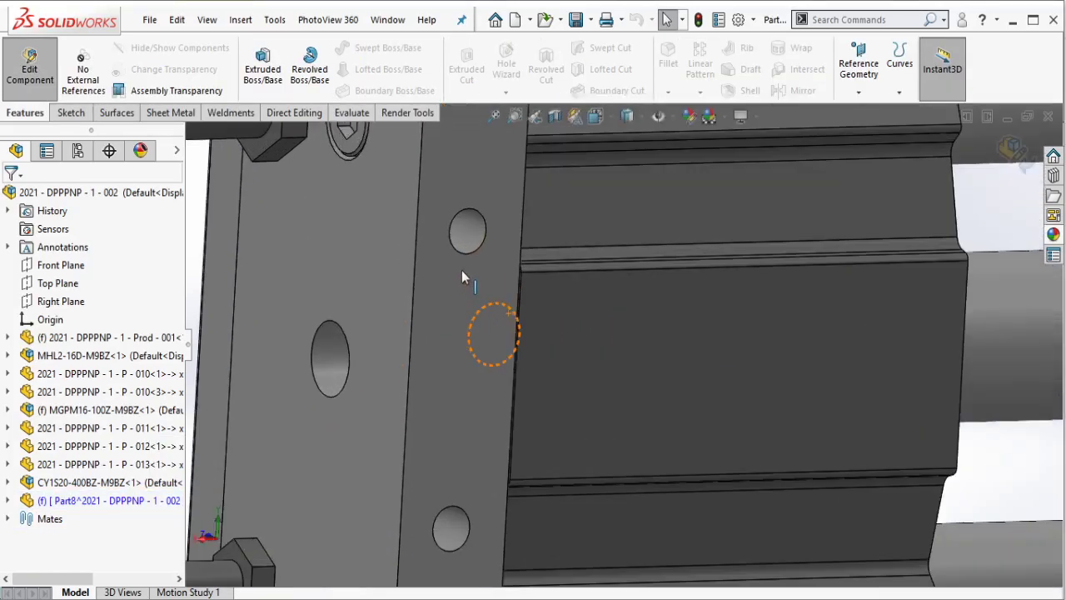
pyautogui.click(464, 270)
pyautogui.click(528, 220)
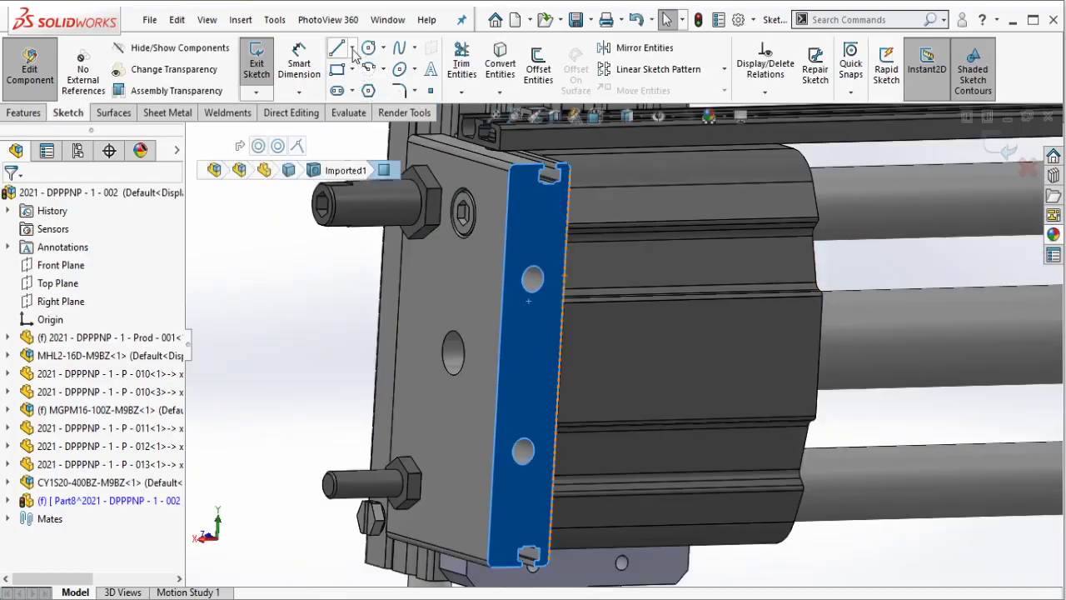
# - Begin a centerline at the end plate hole
pyautogui.click(352, 48)
pyautogui.click(370, 90)
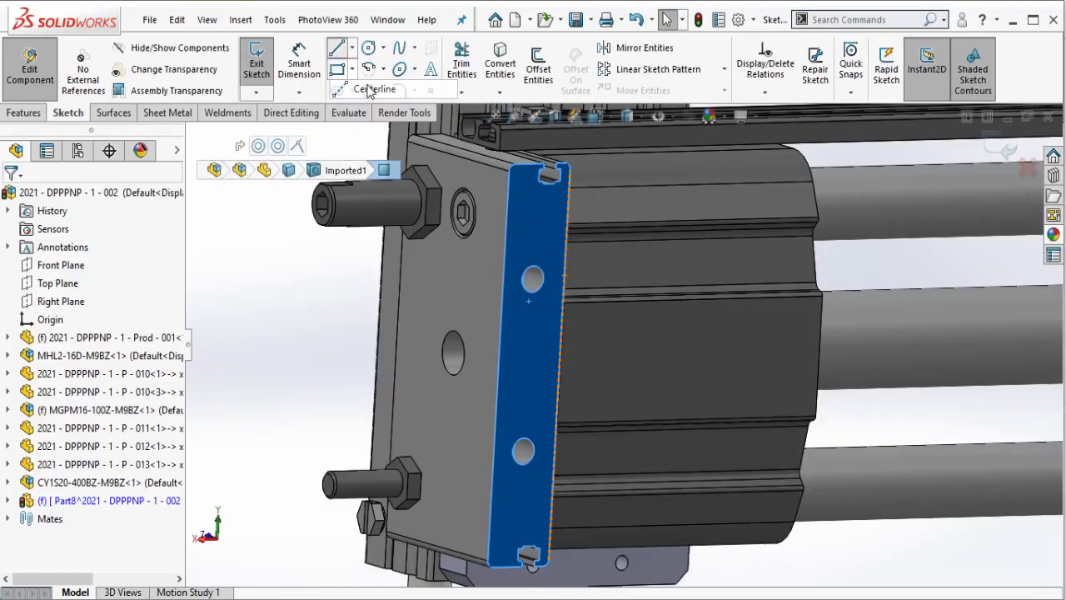
pyautogui.click(549, 301)
# - Finish the centerline at the hole on the far end plate
pyautogui.scroll(2, 774, 352)
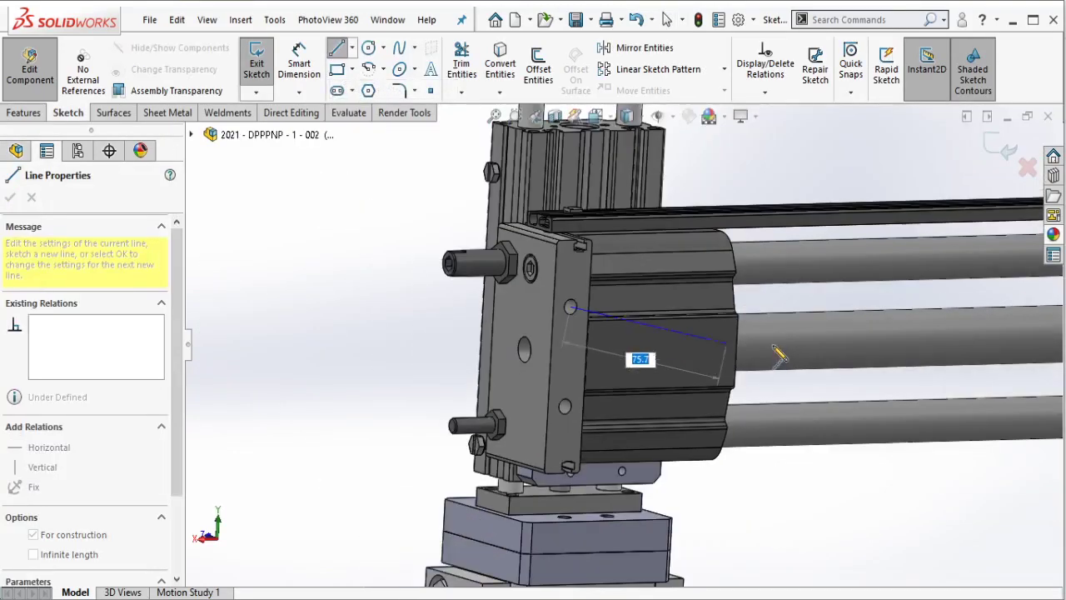
pyautogui.scroll(2, 916, 369)
pyautogui.scroll(2, 833, 358)
pyautogui.scroll(2, 837, 398)
pyautogui.scroll(-2, 833, 391)
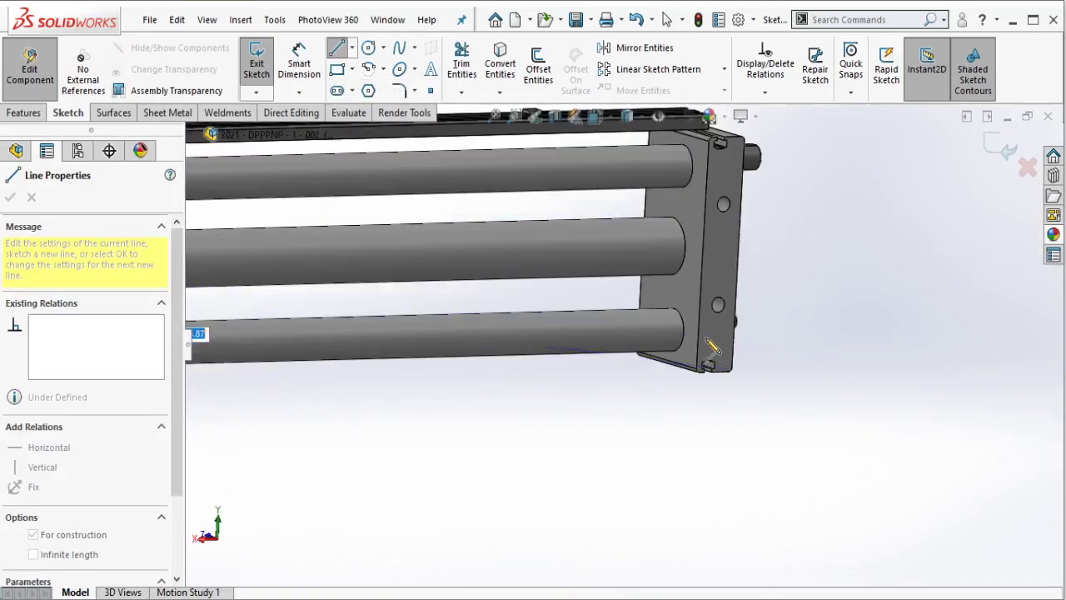
pyautogui.scroll(-3, 713, 309)
pyautogui.click(716, 290)
pyautogui.press('Escape')
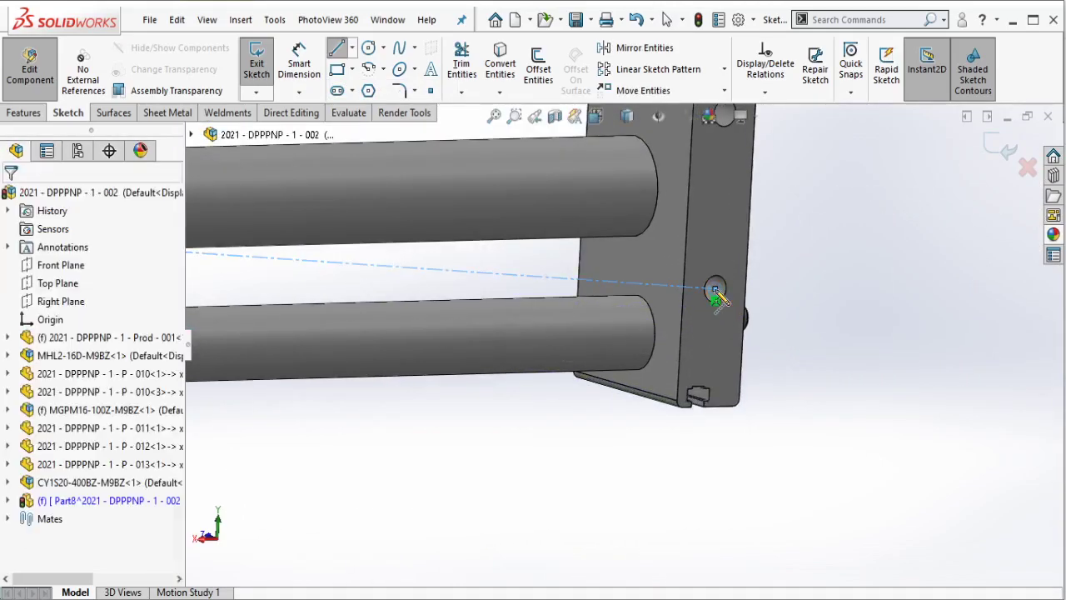
# - Draw a centre rectangle from the centerline midpoint to a corner beyond the far end plate
pyautogui.scroll(3, 512, 305)
pyautogui.scroll(3, 517, 333)
pyautogui.scroll(1, 521, 350)
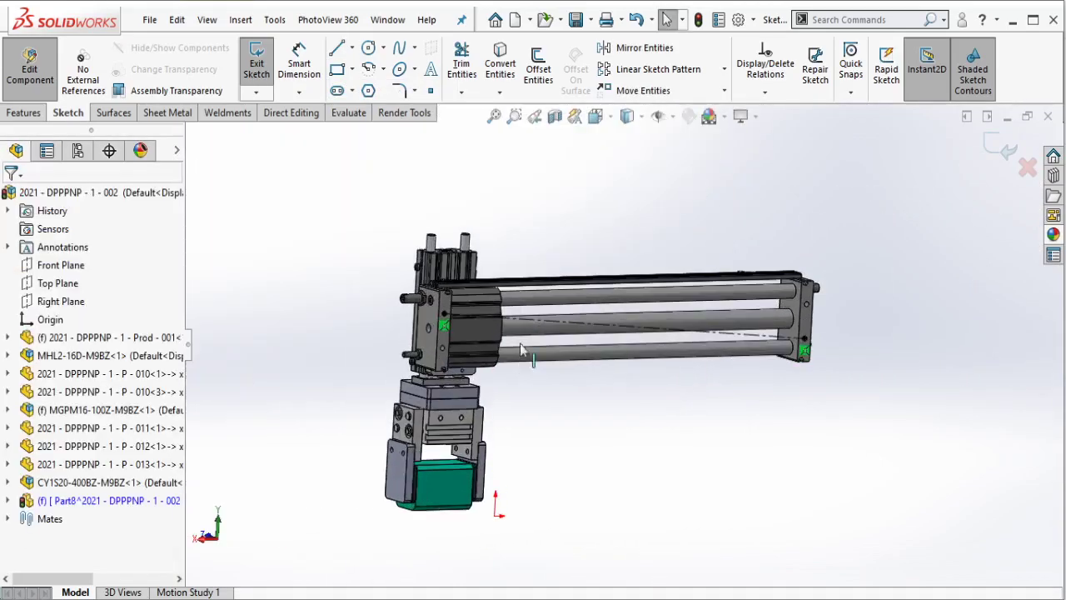
pyautogui.click(351, 69)
pyautogui.click(374, 109)
pyautogui.scroll(-2, 655, 356)
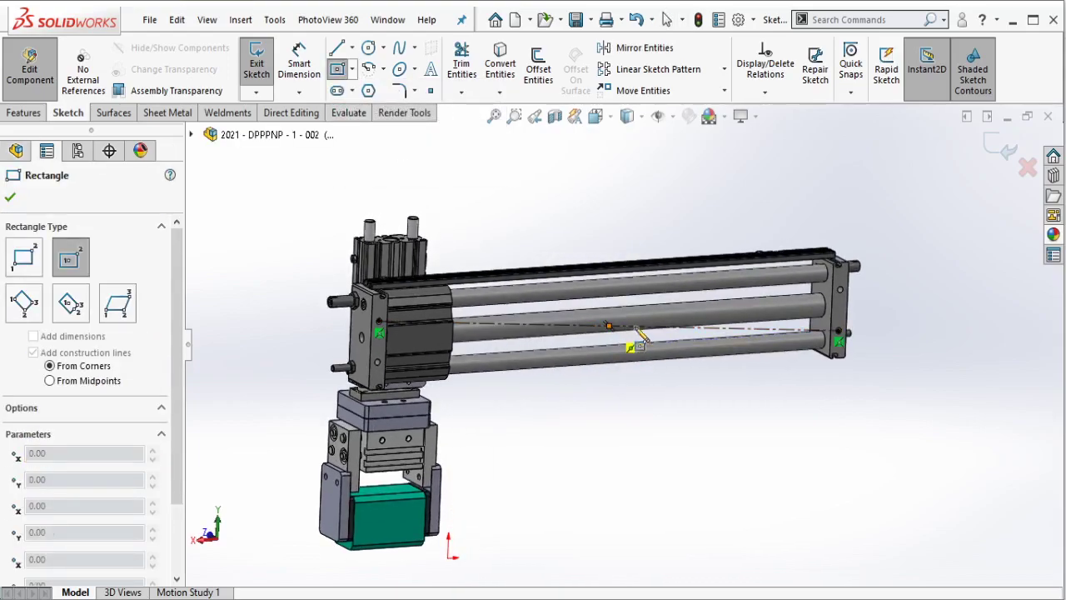
pyautogui.click(633, 345)
pyautogui.scroll(-2, 833, 303)
pyautogui.scroll(-2, 787, 297)
pyautogui.scroll(-1, 768, 293)
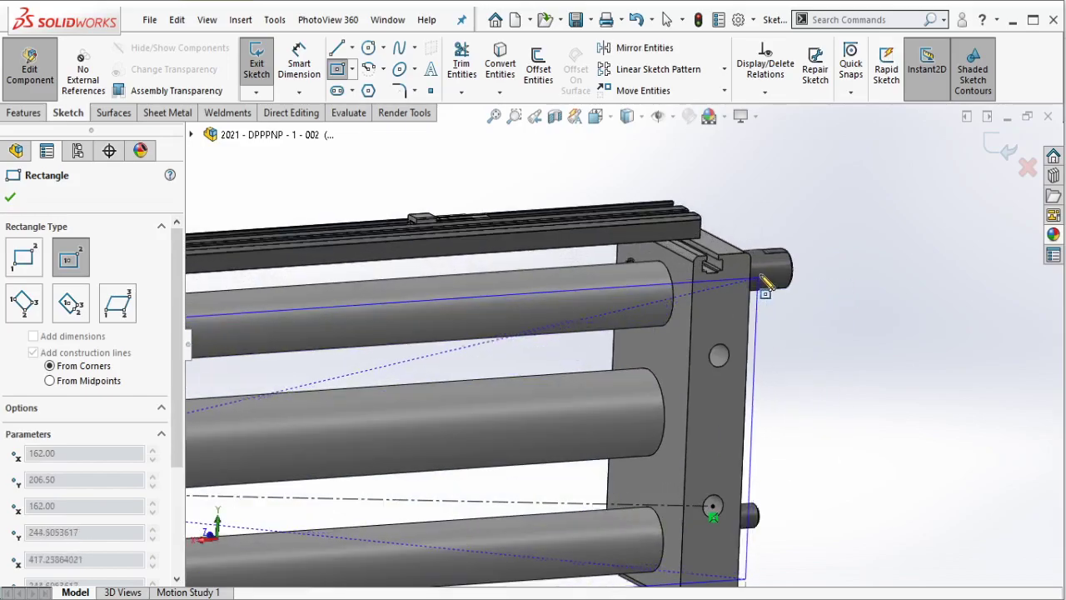
pyautogui.click(770, 255)
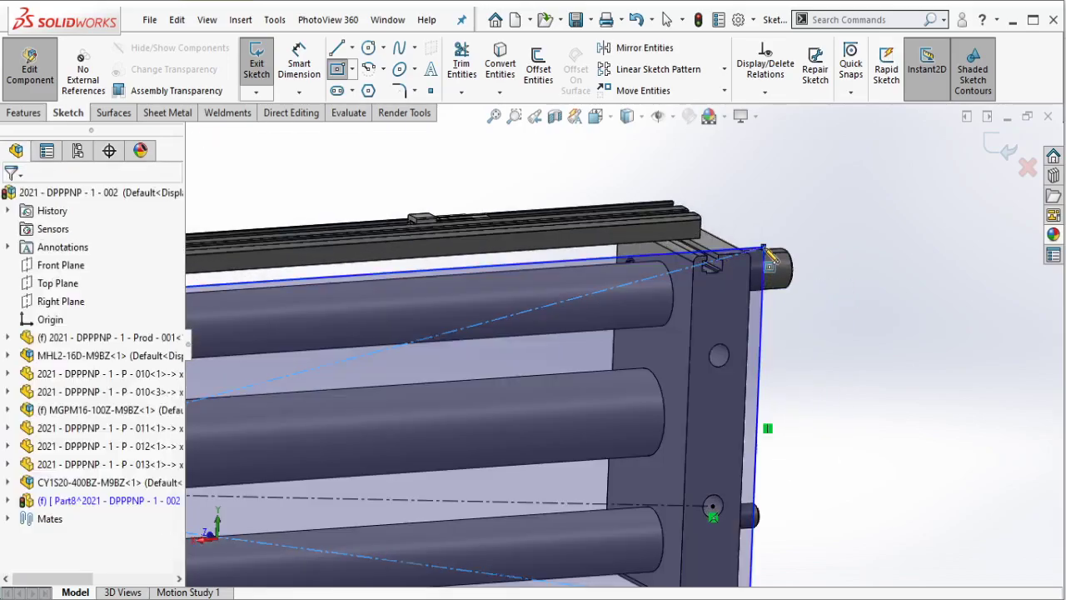
# - Start a dimension on the rectangle's short right edge, reading 91.21 mm
pyautogui.scroll(3, 771, 254)
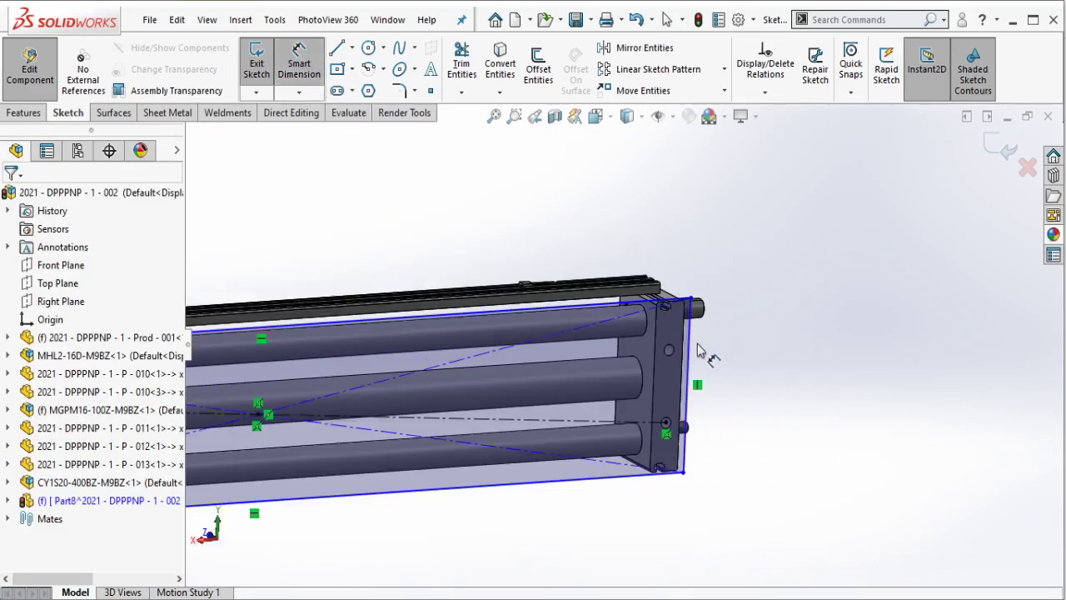
pyautogui.click(690, 355)
pyautogui.click(735, 353)
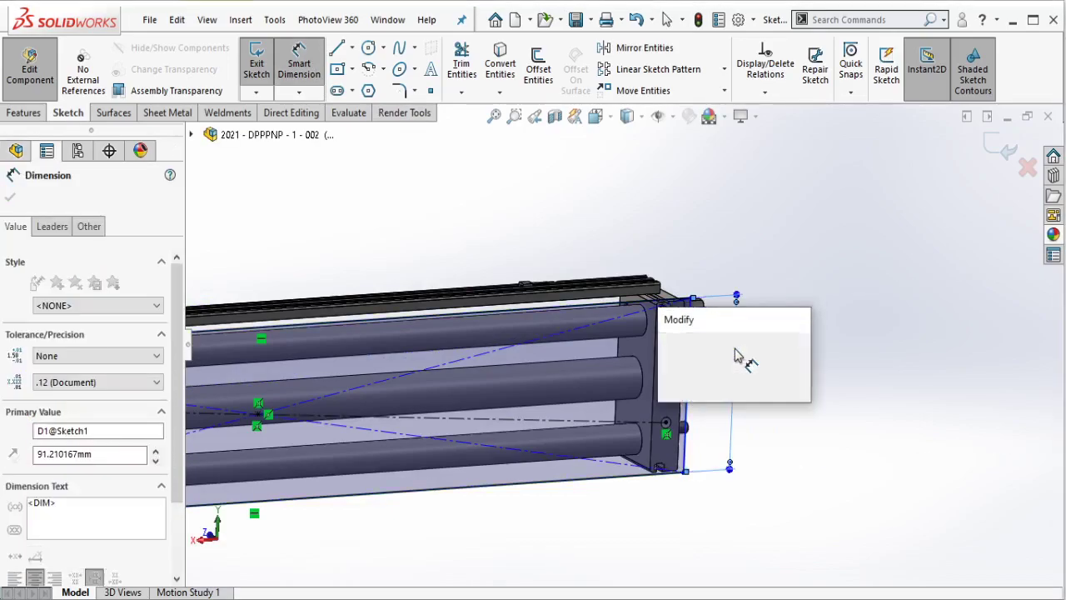
# - Dimension the rectangle's short edge to 90 mm and its bottom edge to 520 mm
pyautogui.write('90')
pyautogui.press('Escape')
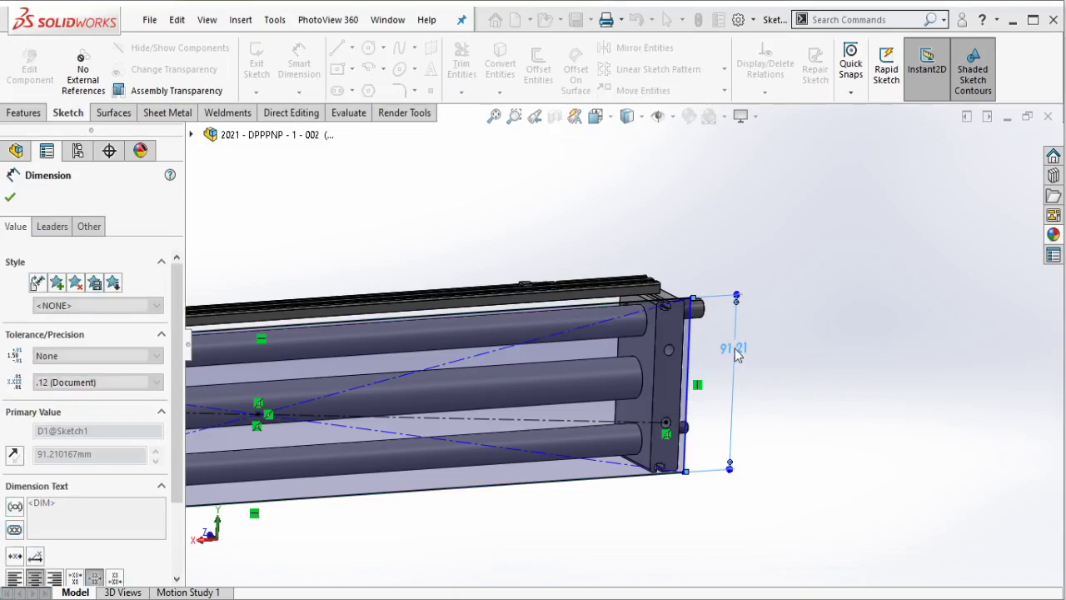
pyautogui.scroll(5, 683, 356)
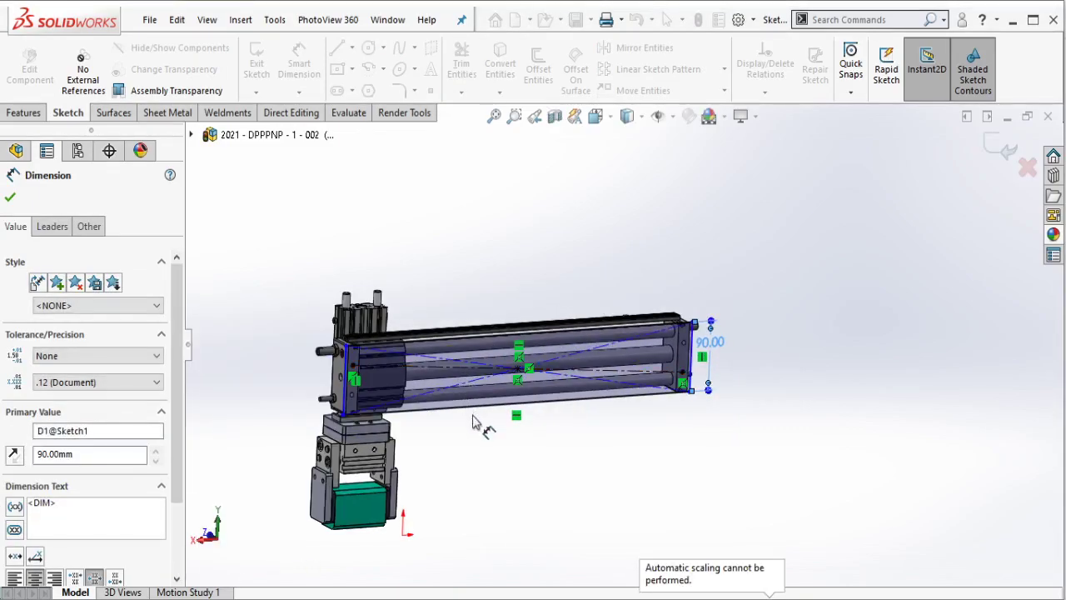
pyautogui.click(483, 416)
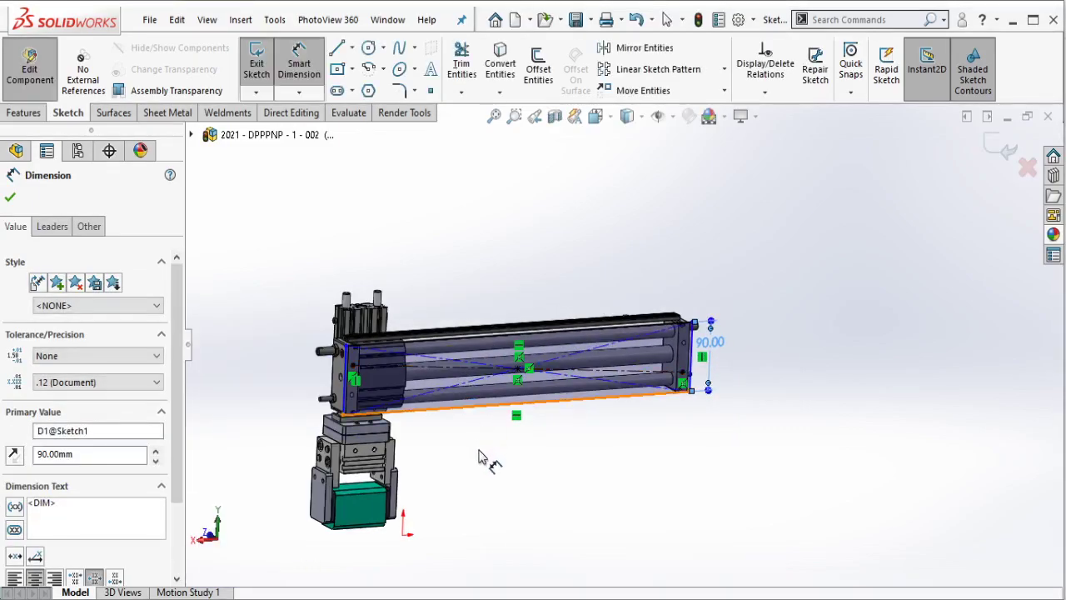
pyautogui.click(491, 458)
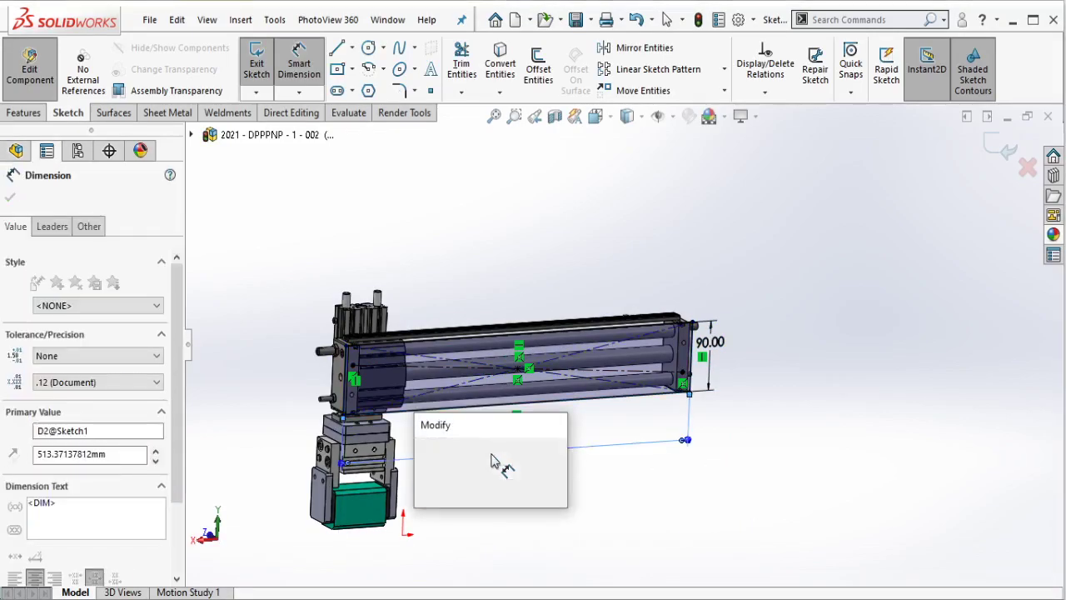
pyautogui.write('520')
pyautogui.press('Escape')
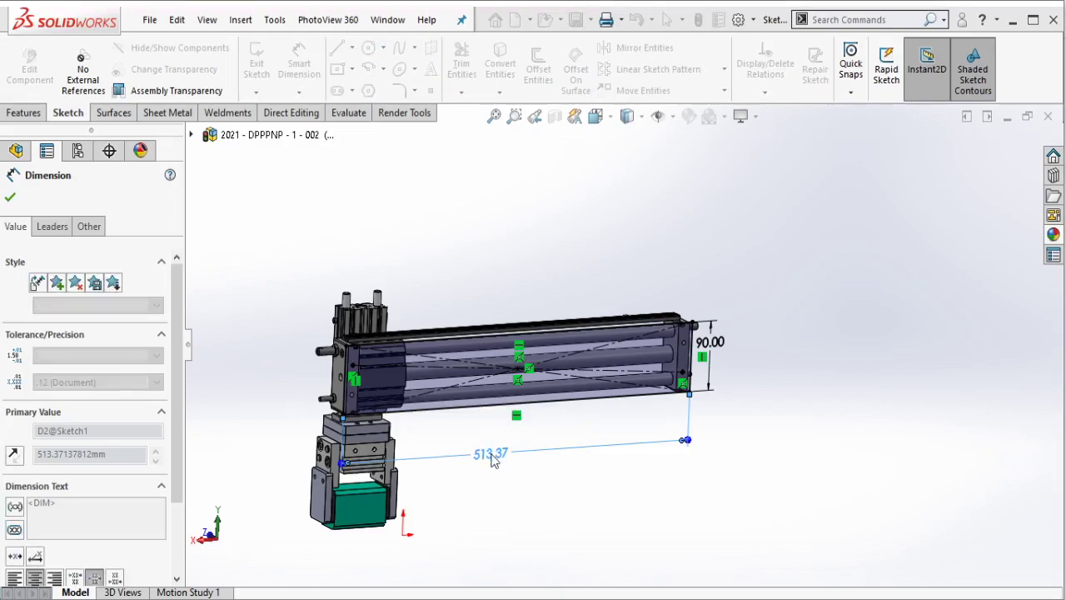
pyautogui.press('Escape')
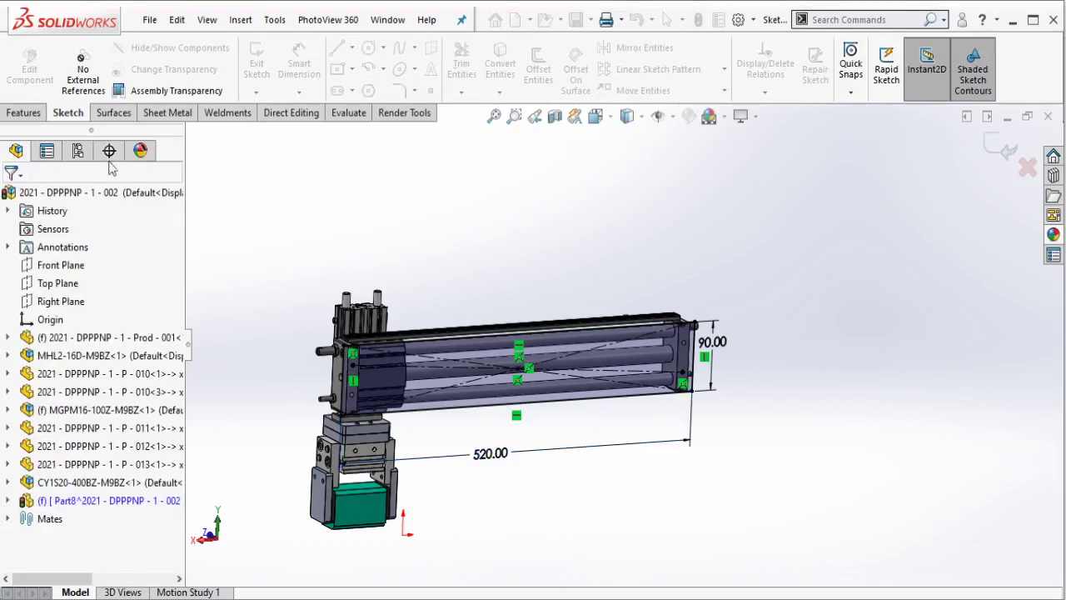
pyautogui.click(25, 112)
# - Extrude the rectangle sketch 12 mm blind into a solid plate on the cylinder's end
pyautogui.click(262, 67)
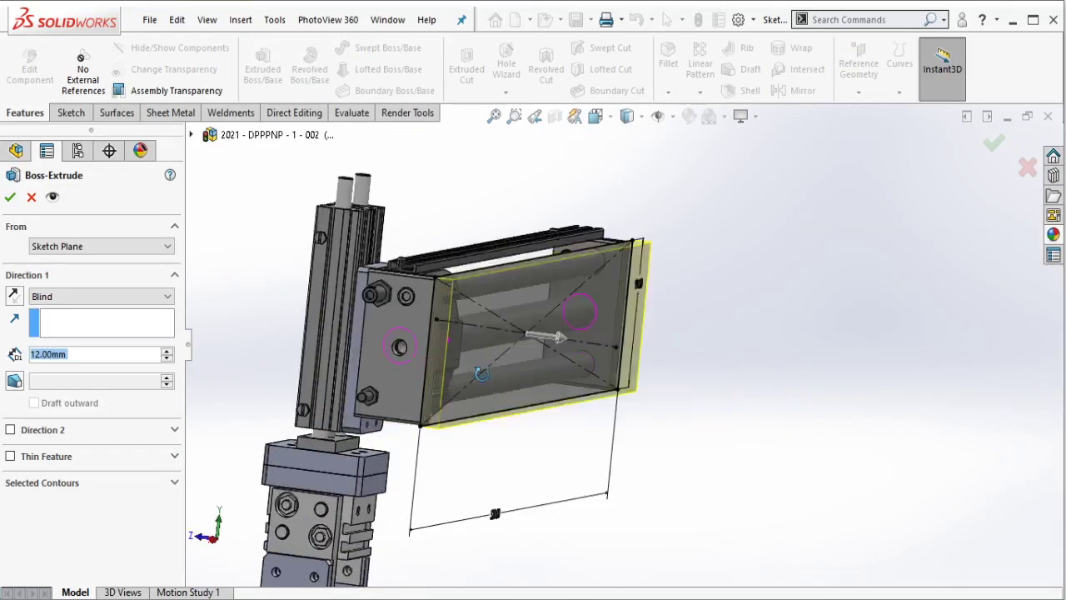
pyautogui.moveTo(481, 374); pyautogui.dragTo(502, 423, button='middle')
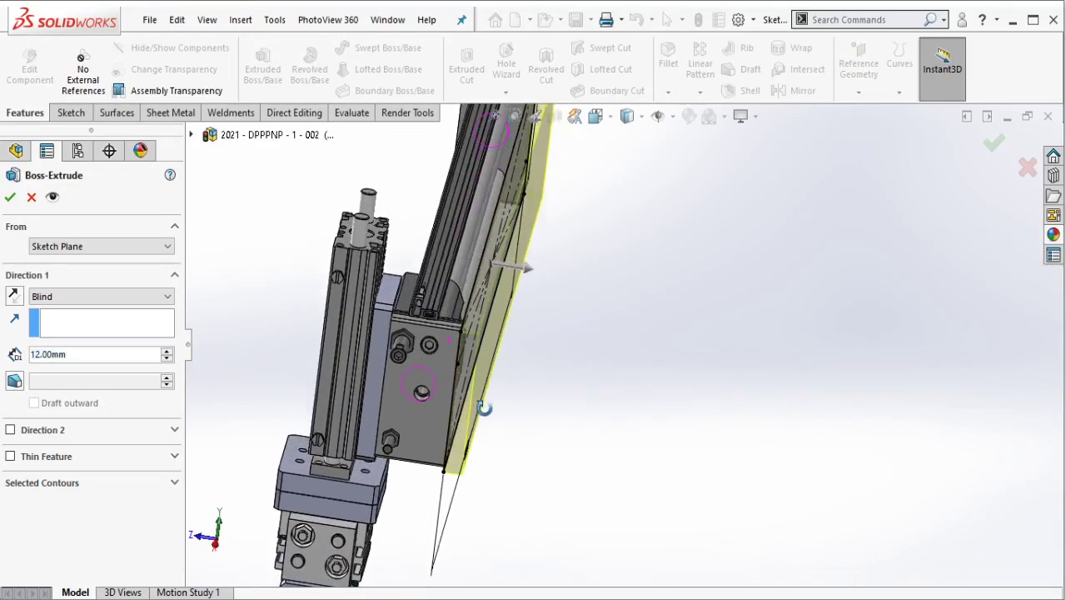
pyautogui.doubleClick(116, 354)
pyautogui.write('12')
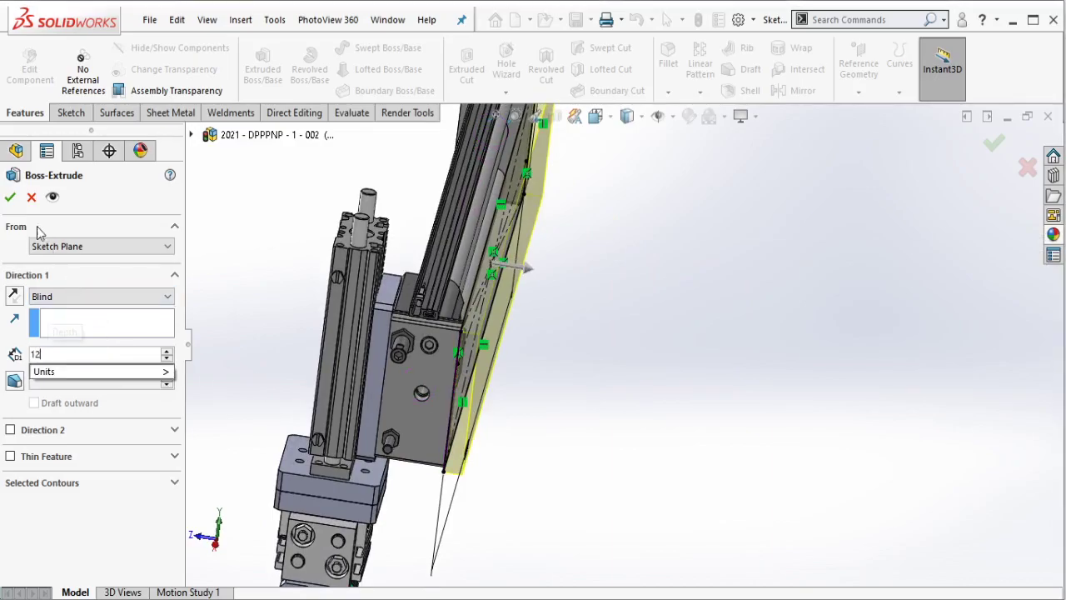
pyautogui.press('Return')
pyautogui.click(11, 200)
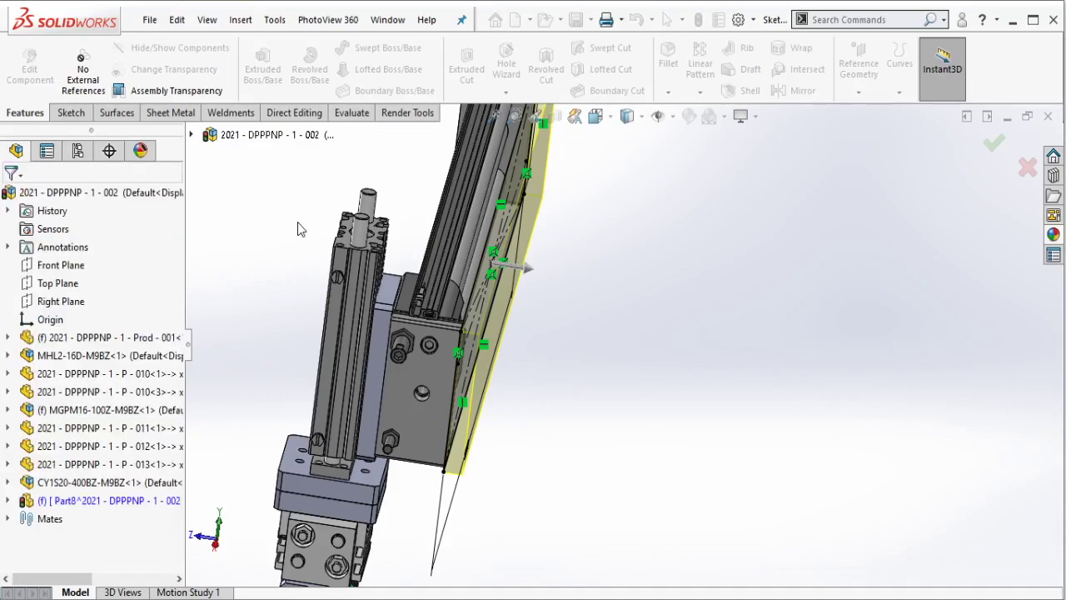
pyautogui.moveTo(456, 381); pyautogui.dragTo(545, 381, button='middle')
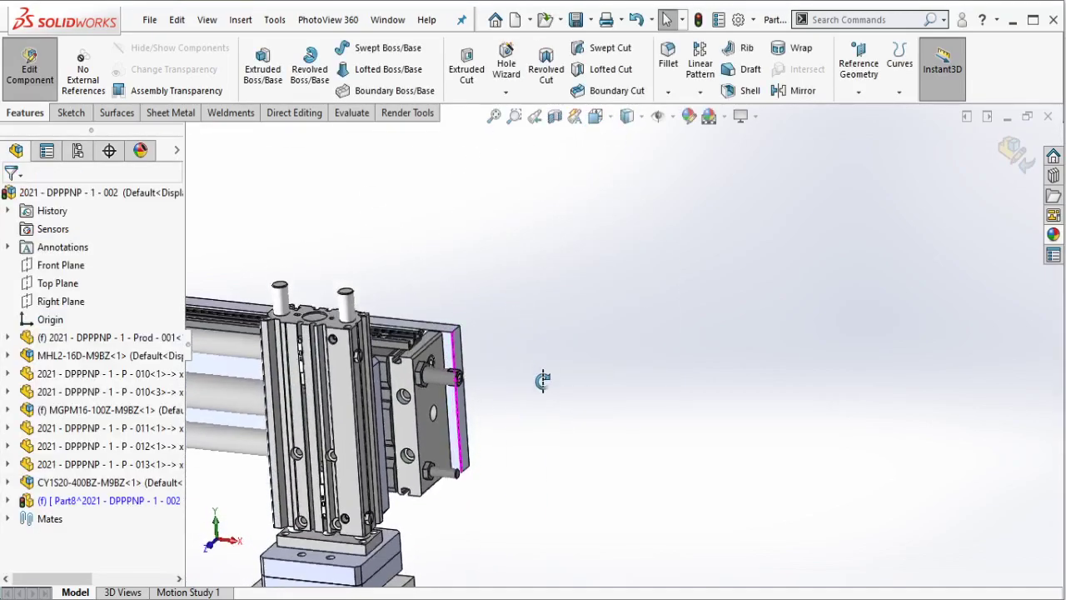
# - Fit the assembly in view and check the Notepad note about the catalogue hole size
pyautogui.press('f')
pyautogui.scroll(-3, 524, 374)
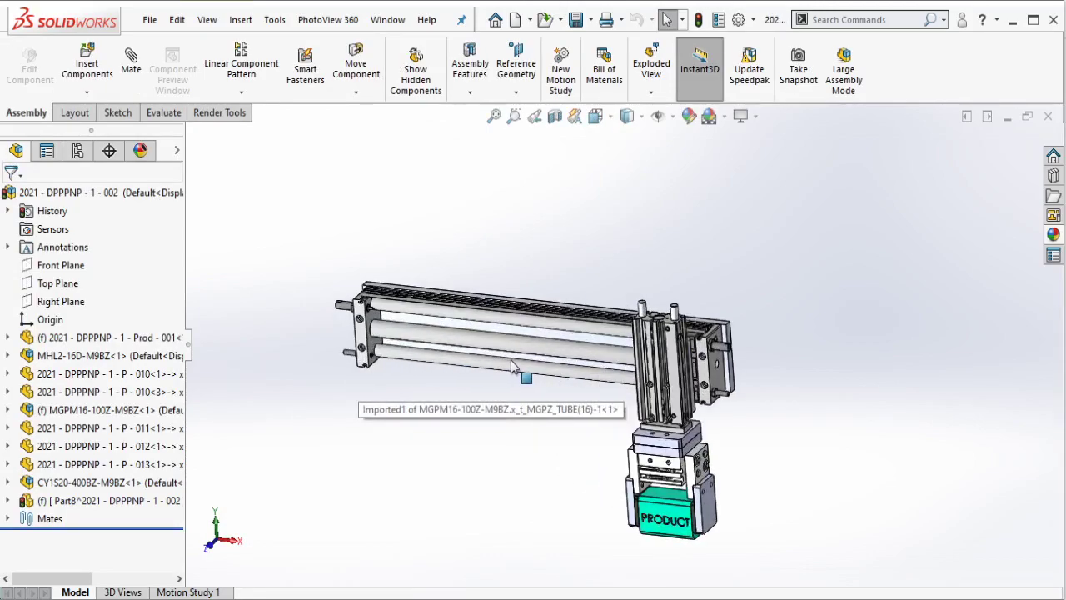
pyautogui.scroll(-3, 511, 380)
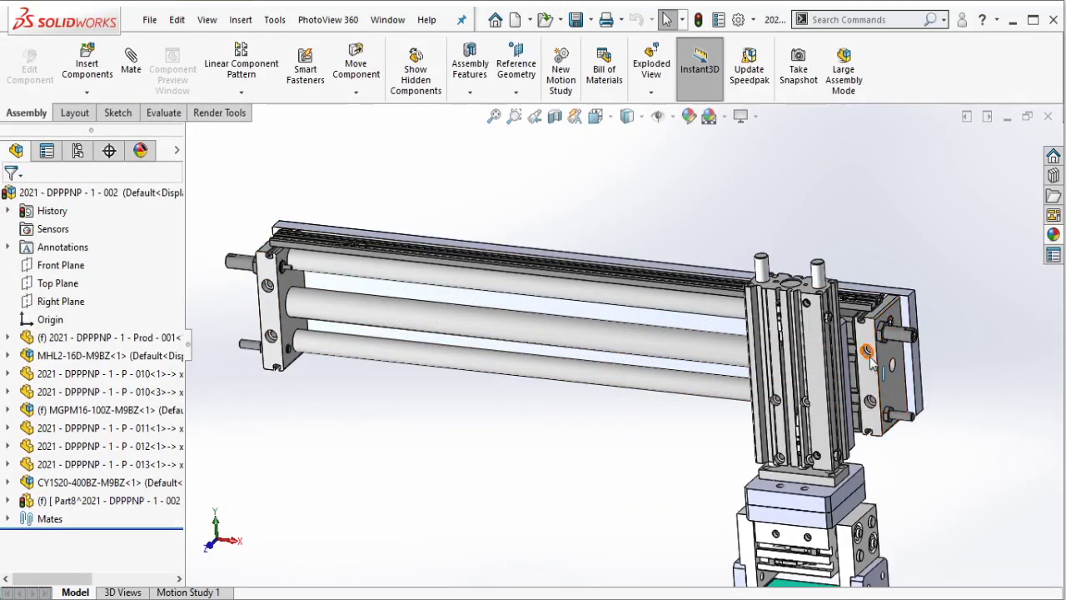
pyautogui.hotkey('alt', 'Tab')
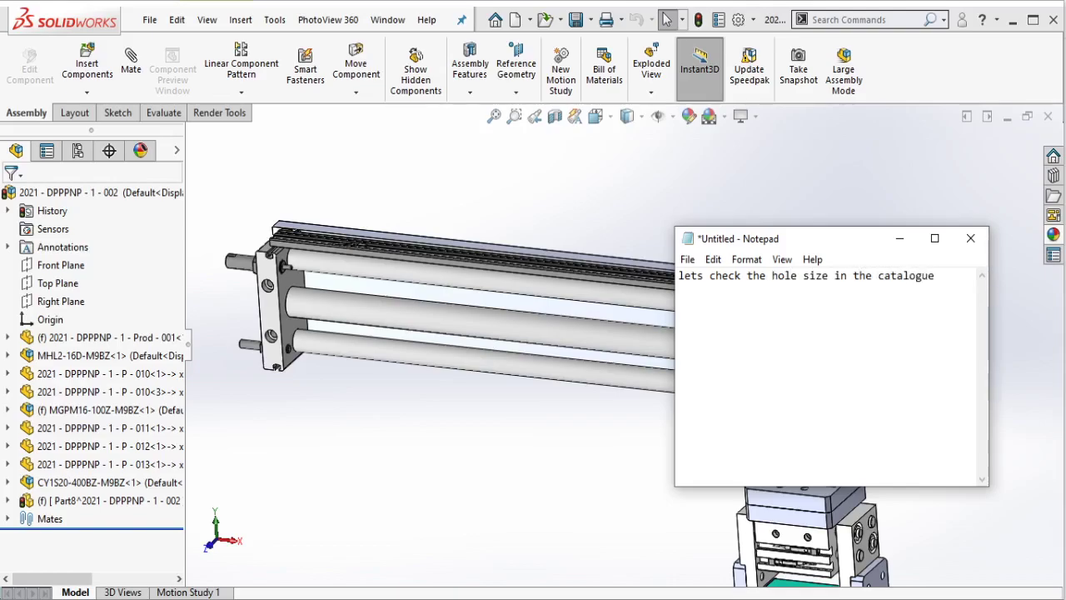
pyautogui.click(379, 427)
# - Pan to the slide unit, view it from the Front, and clear the Notepad note
pyautogui.scroll(-2, 329, 281)
pyautogui.scroll(-3, 329, 282)
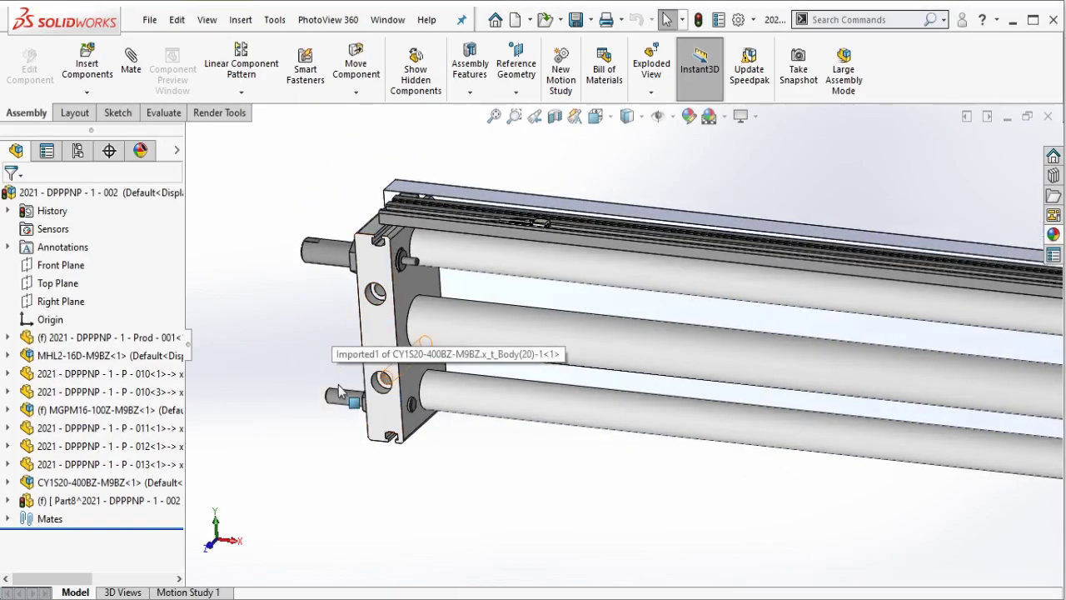
pyautogui.moveTo(836, 391)
pyautogui.keyDown('ctrl'); pyautogui.mouseDown(button='middle')
pyautogui.moveTo(707, 411)
pyautogui.moveTo(533, 405)
pyautogui.mouseUp(button='middle'); pyautogui.keyUp('ctrl')
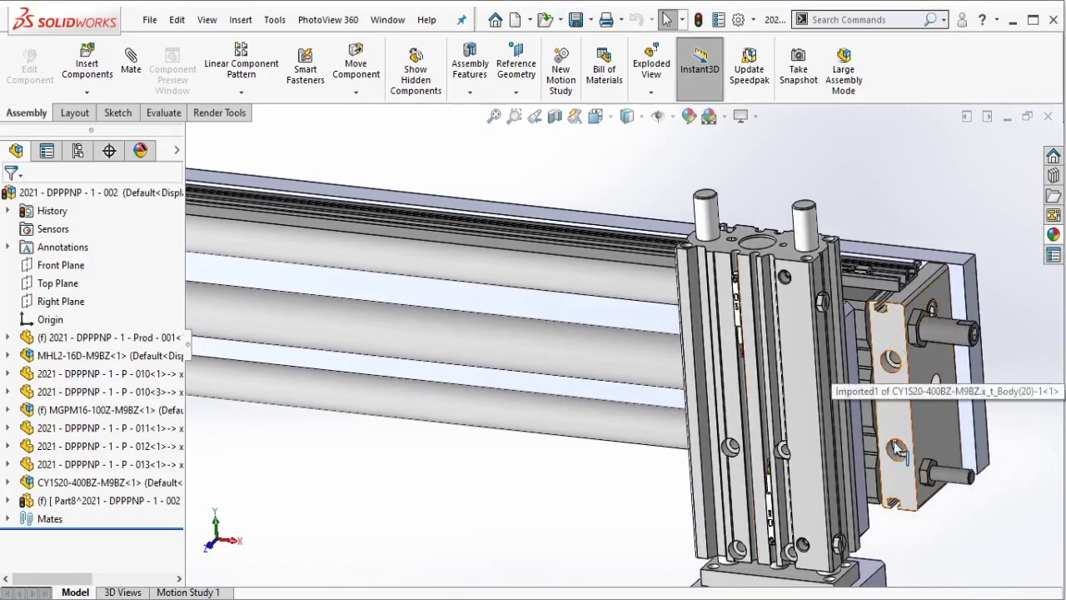
pyautogui.hotkey('ctrl', '1')
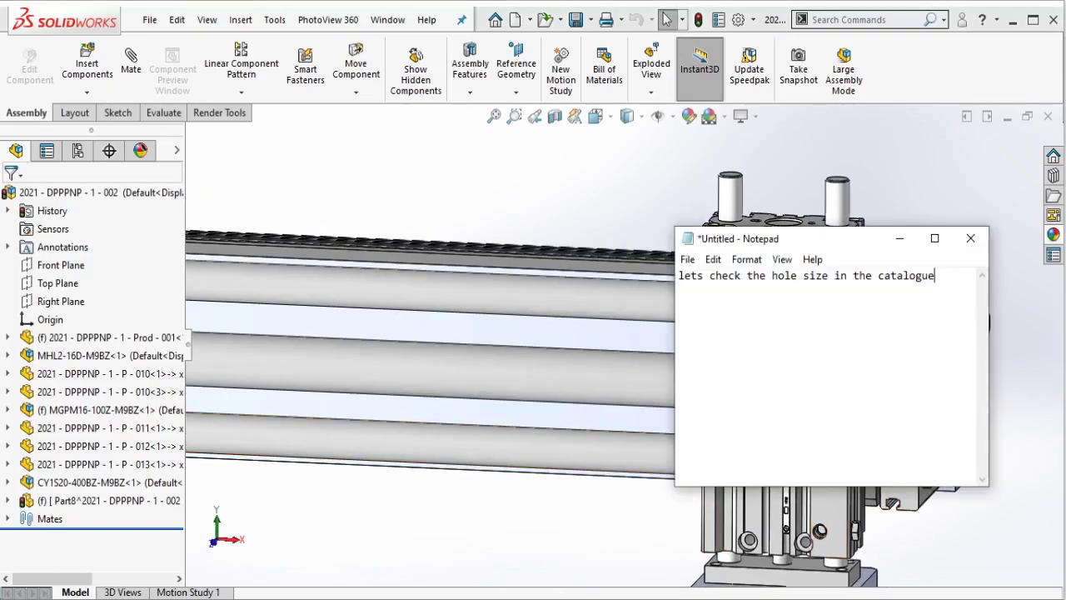
pyautogui.hotkey('ctrl', 'a')
pyautogui.press('BackSpace')
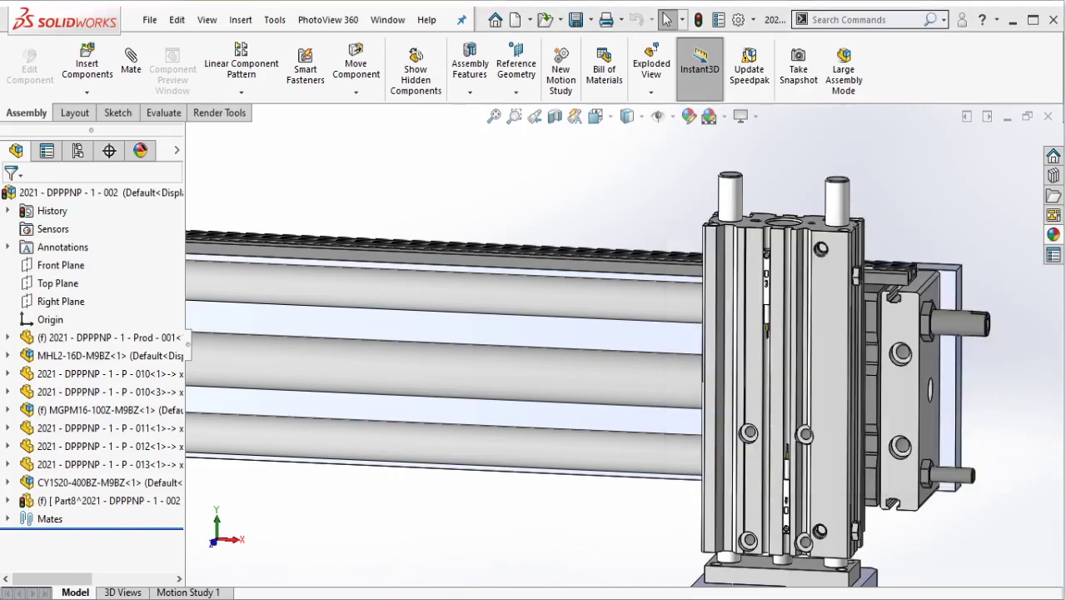
# - Open the CY1S catalogue PDF and mark counterbore depth C on the drawing
pyautogui.click(883, 546)
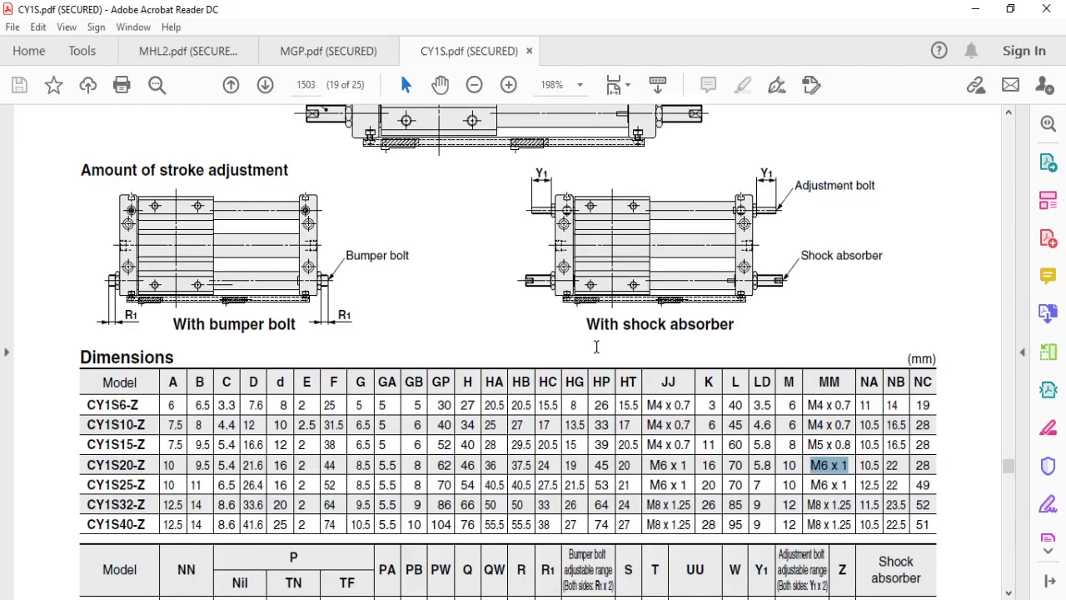
pyautogui.scroll(1, 416, 323)
pyautogui.scroll(2, 416, 323)
pyautogui.scroll(1, 416, 324)
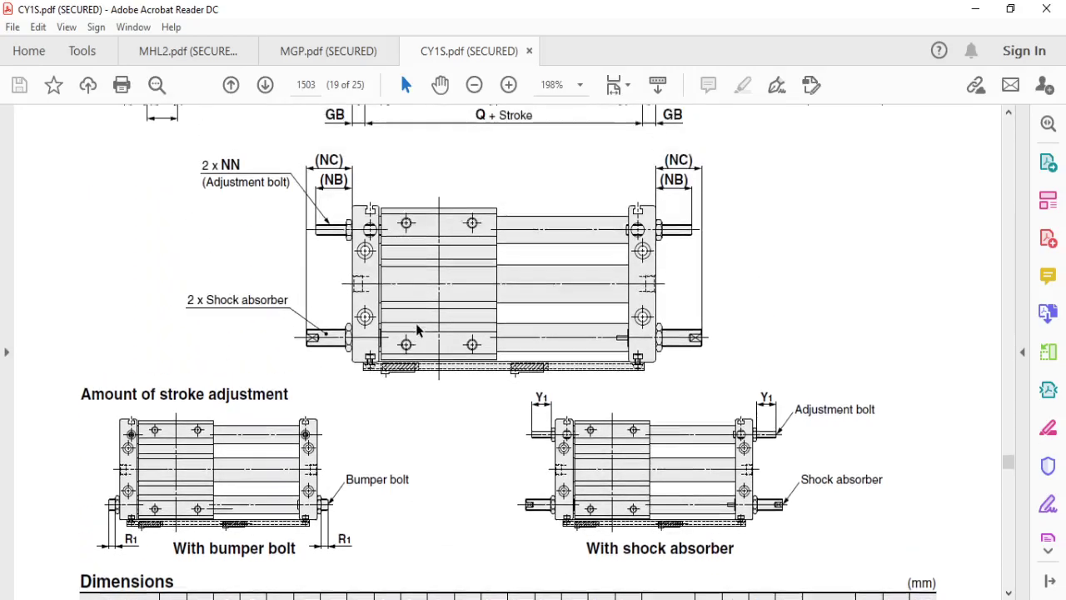
pyautogui.scroll(1, 416, 323)
pyautogui.scroll(1, 418, 330)
pyautogui.scroll(1, 418, 330)
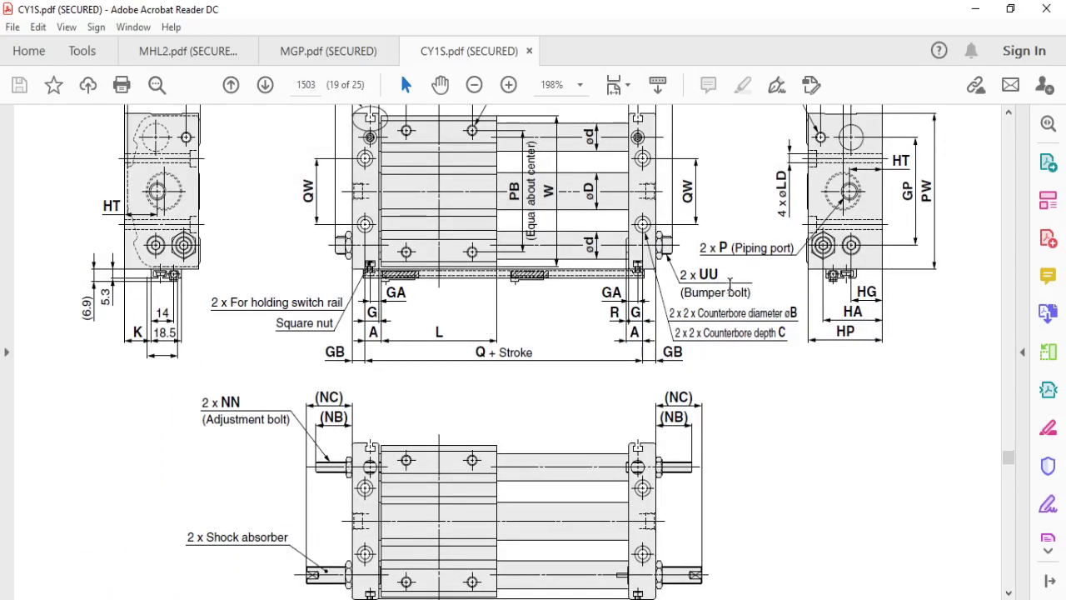
pyautogui.scroll(1, 730, 283)
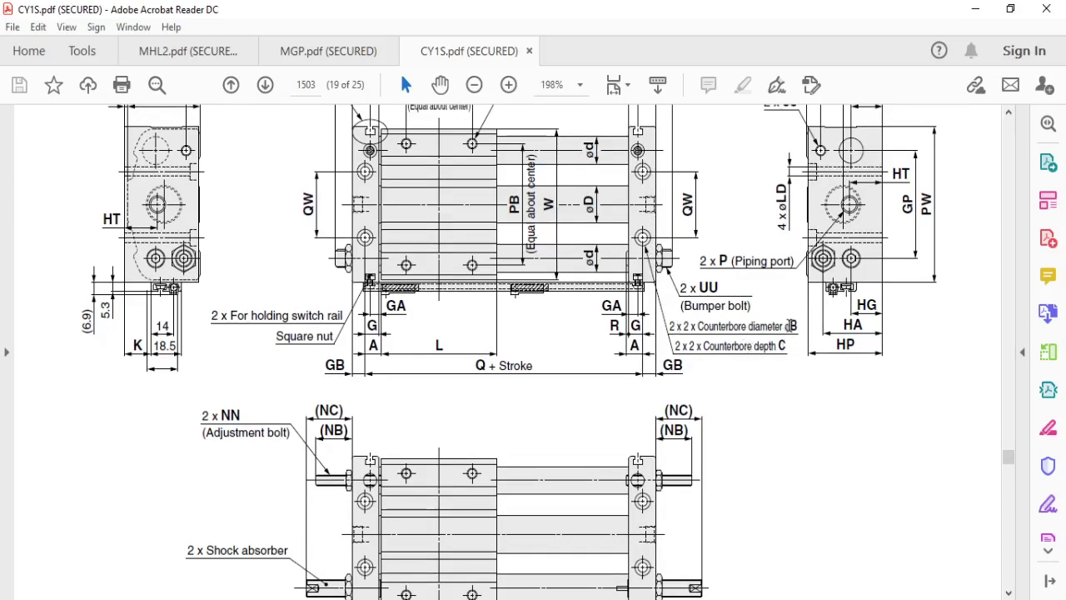
pyautogui.moveTo(780, 345); pyautogui.dragTo(788, 345)
# - Highlight the CY1S20-Z row values: counterbore diameter B 9.5 and depth C 5.4
pyautogui.scroll(-2, 536, 417)
pyautogui.scroll(-4, 536, 416)
pyautogui.scroll(-4, 536, 416)
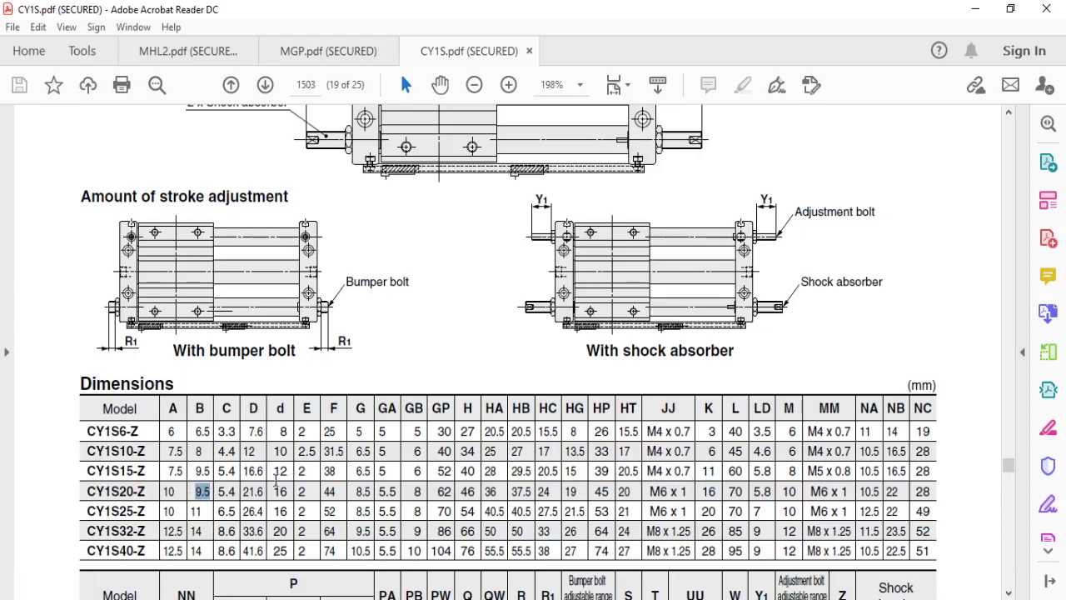
pyautogui.moveTo(218, 492); pyautogui.dragTo(228, 492)
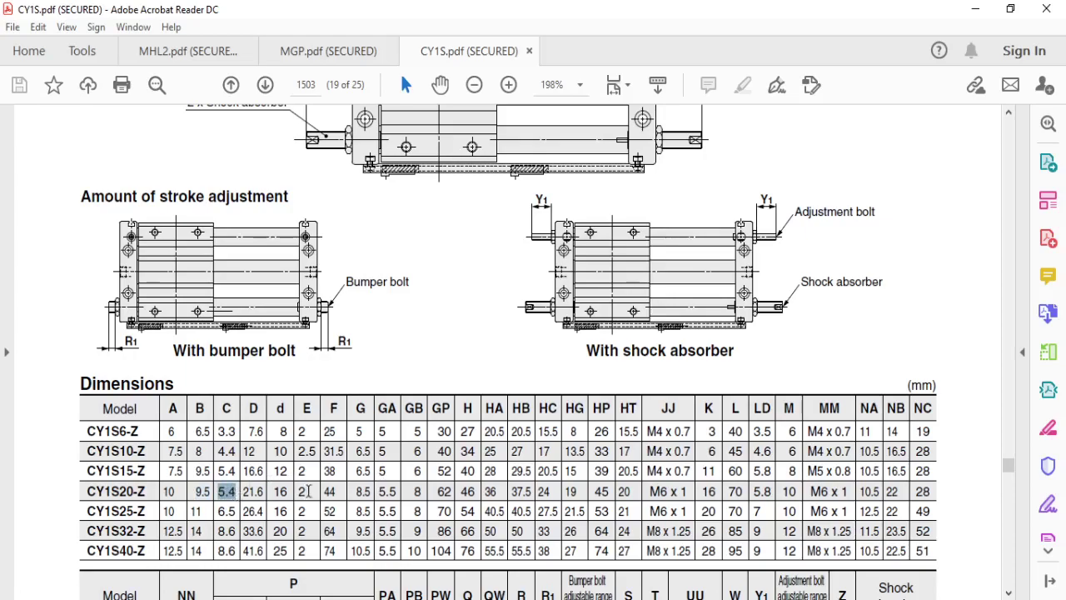
pyautogui.moveTo(202, 491); pyautogui.dragTo(227, 450)
pyautogui.click(201, 491)
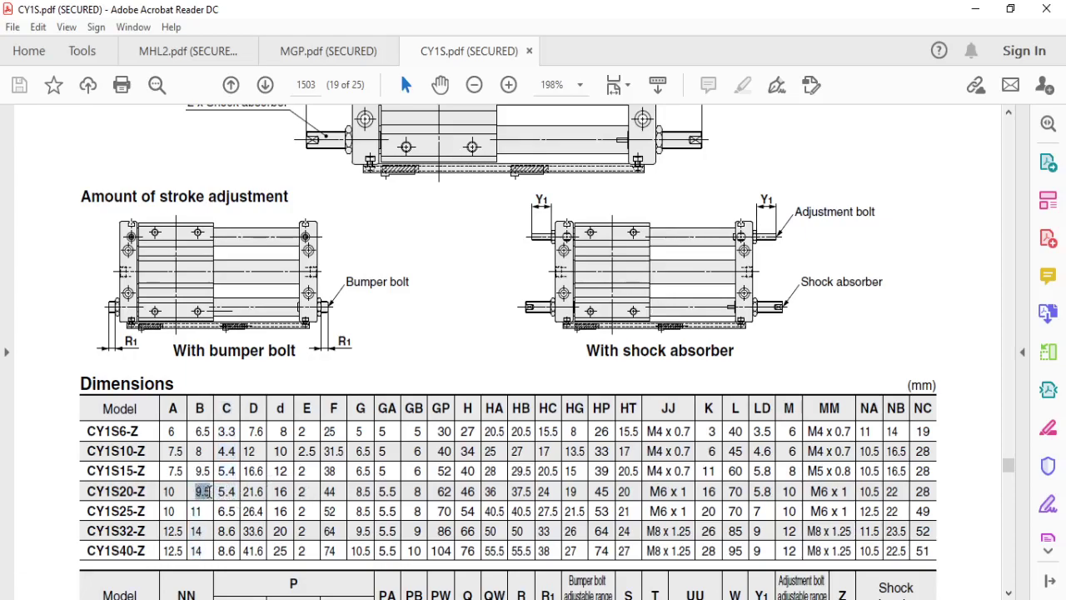
pyautogui.doubleClick(223, 492)
pyautogui.click(246, 493)
# - Measure the end-plate hole face to read its 5.80 mm diameter, then close Measure
pyautogui.click(975, 8)
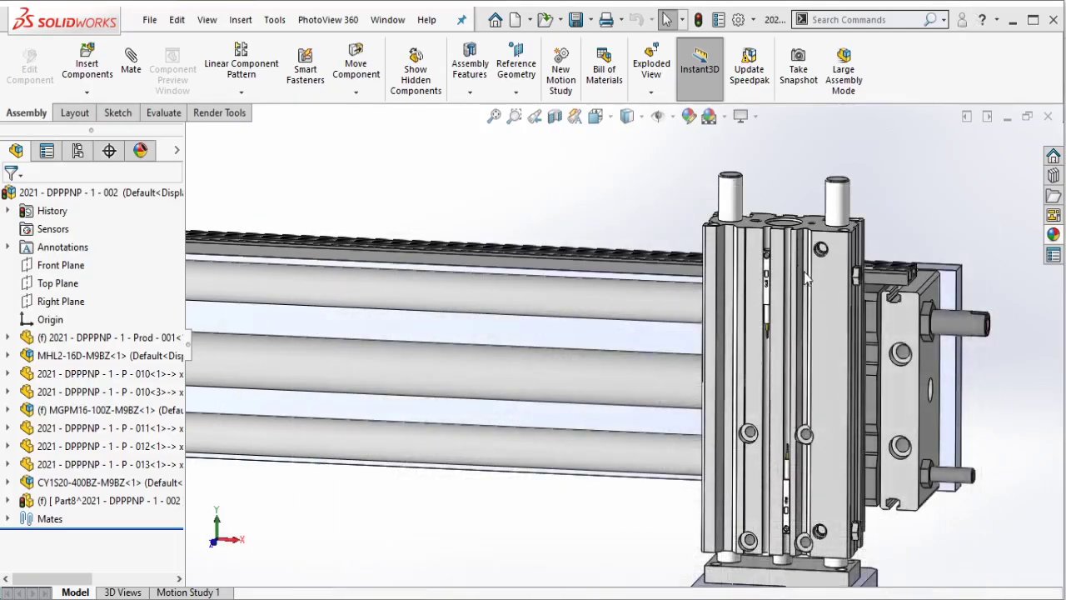
pyautogui.scroll(-3, 893, 370)
pyautogui.scroll(-3, 794, 351)
pyautogui.click(720, 332)
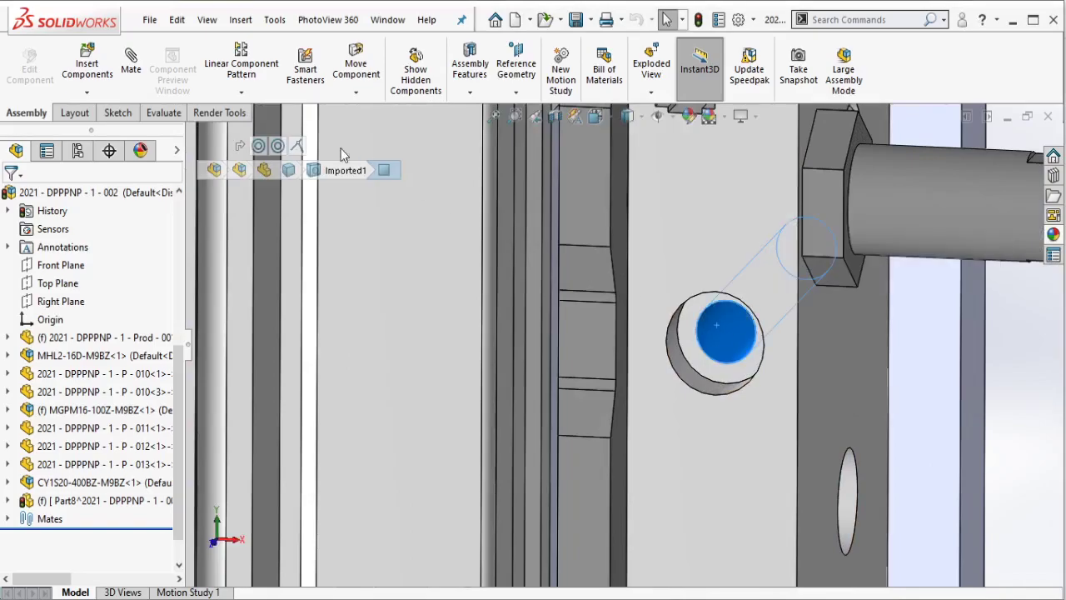
pyautogui.click(163, 112)
pyautogui.click(220, 68)
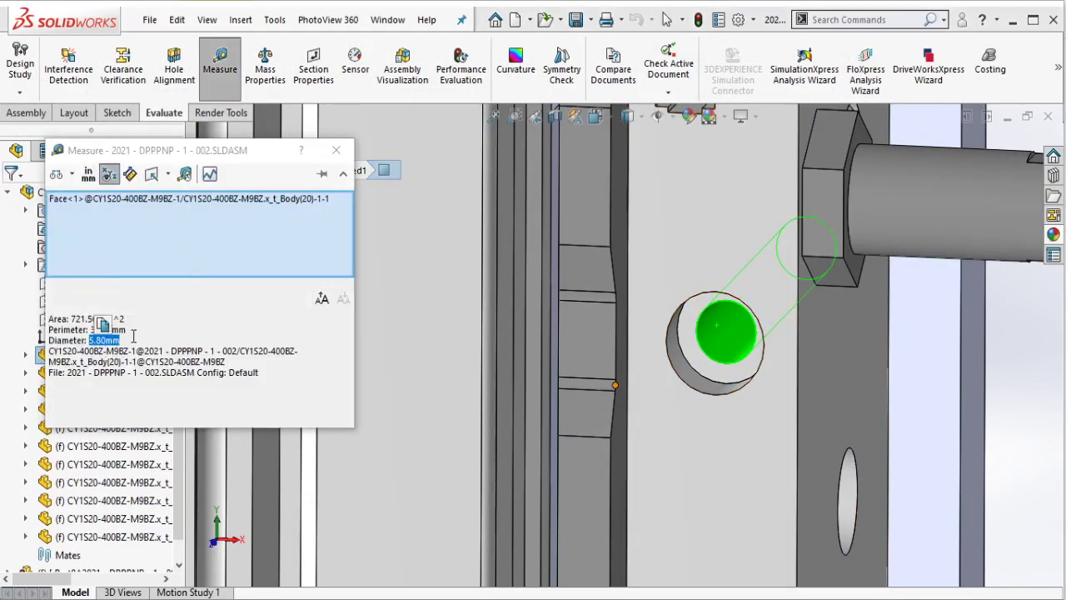
pyautogui.click(335, 150)
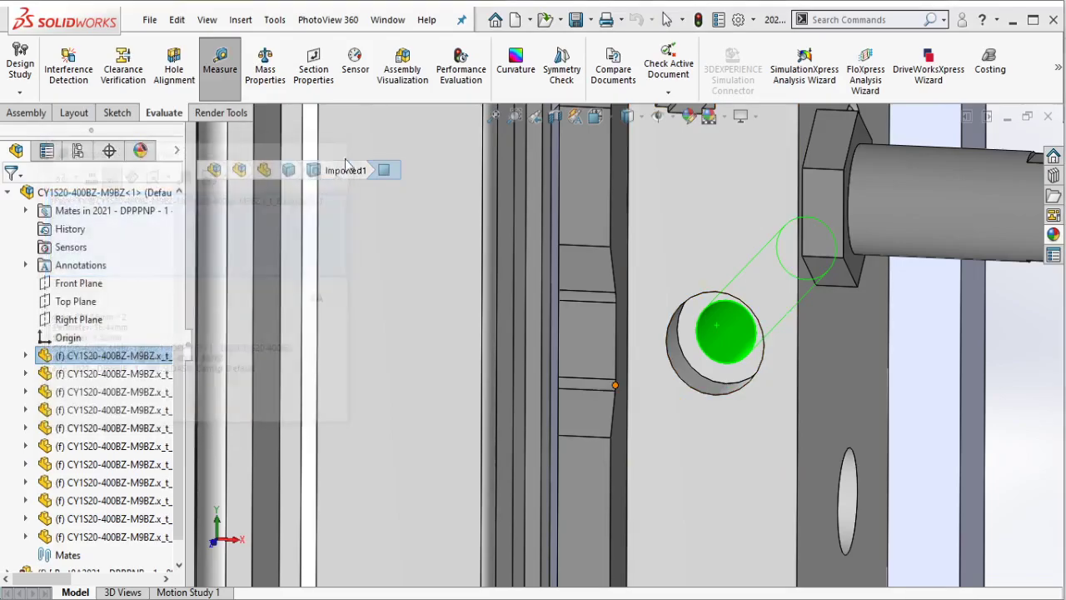
pyautogui.scroll(2, 728, 354)
pyautogui.scroll(2, 723, 358)
pyautogui.scroll(2, 717, 364)
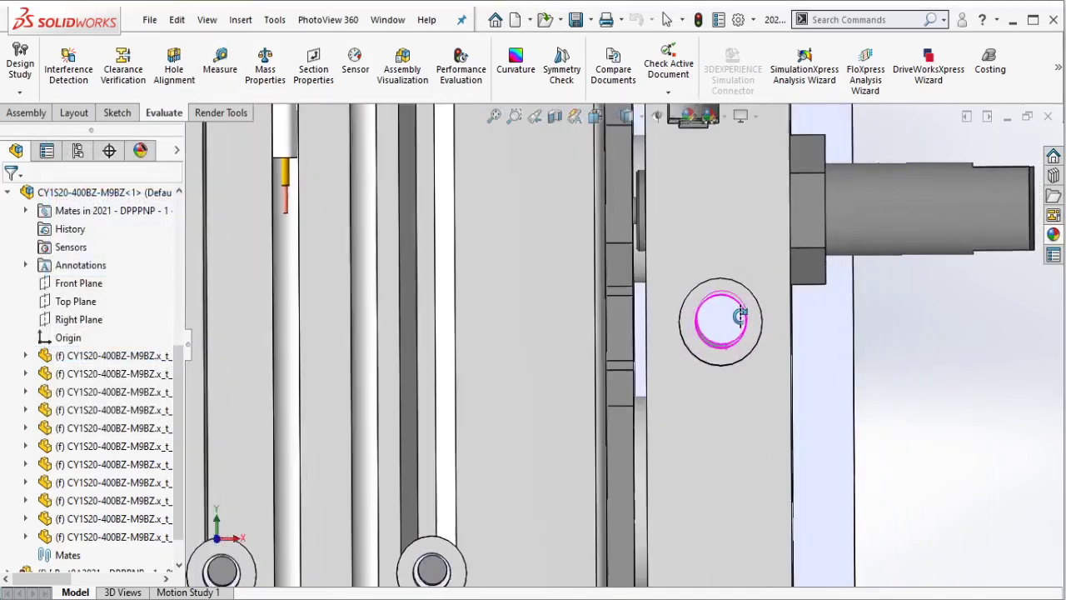
pyautogui.scroll(2, 711, 371)
pyautogui.moveTo(710, 370); pyautogui.dragTo(733, 416, button='middle')
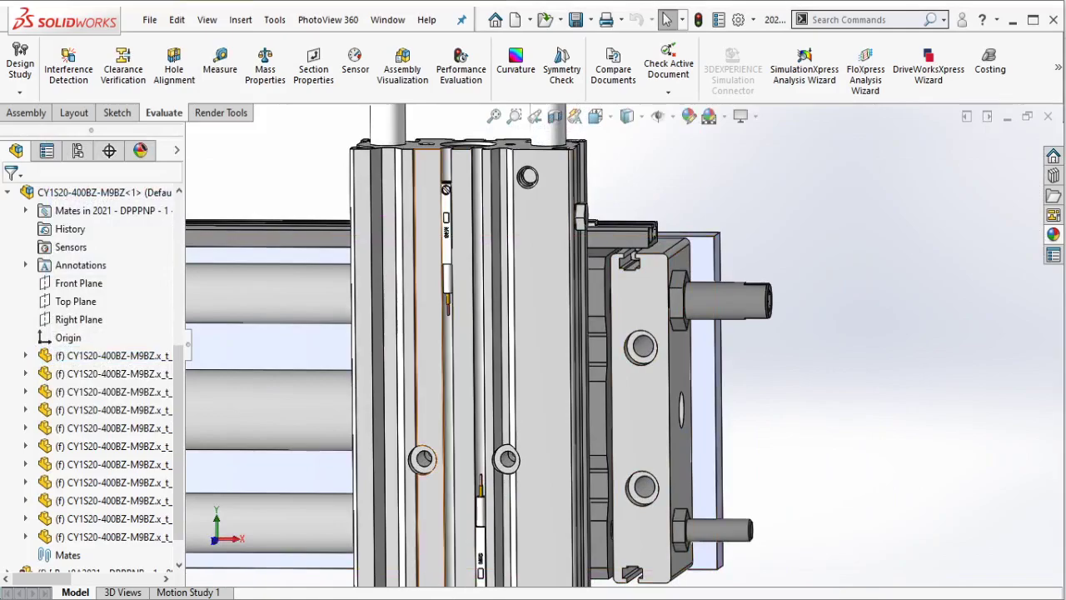
# - Note in Notepad the M5 counterbore and planned M5 x 0.8 tapped holes, then clear it
pyautogui.hotkey('alt', 'Tab')
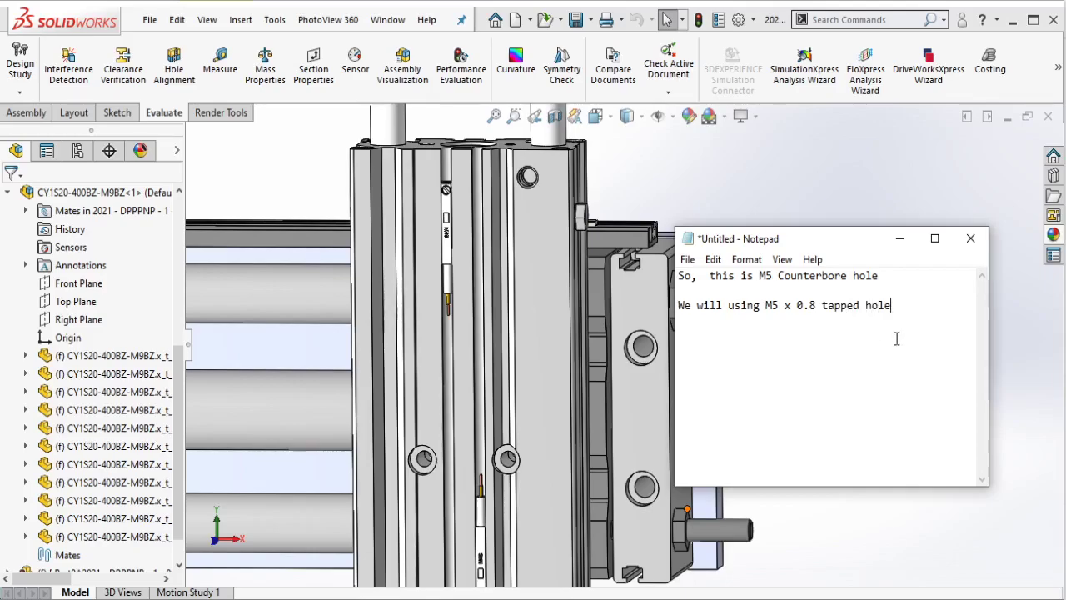
pyautogui.hotkey('ctrl', 'a')
pyautogui.press('Delete')
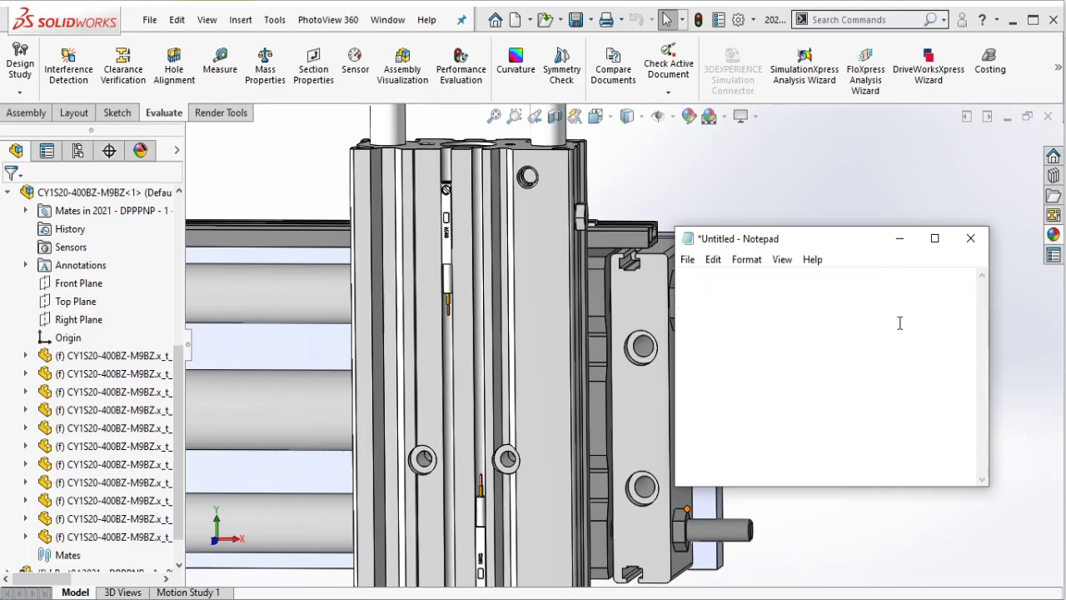
# - Return to the assembly and edit the plate part in place
pyautogui.click(899, 240)
pyautogui.moveTo(876, 320); pyautogui.dragTo(708, 350, button='middle')
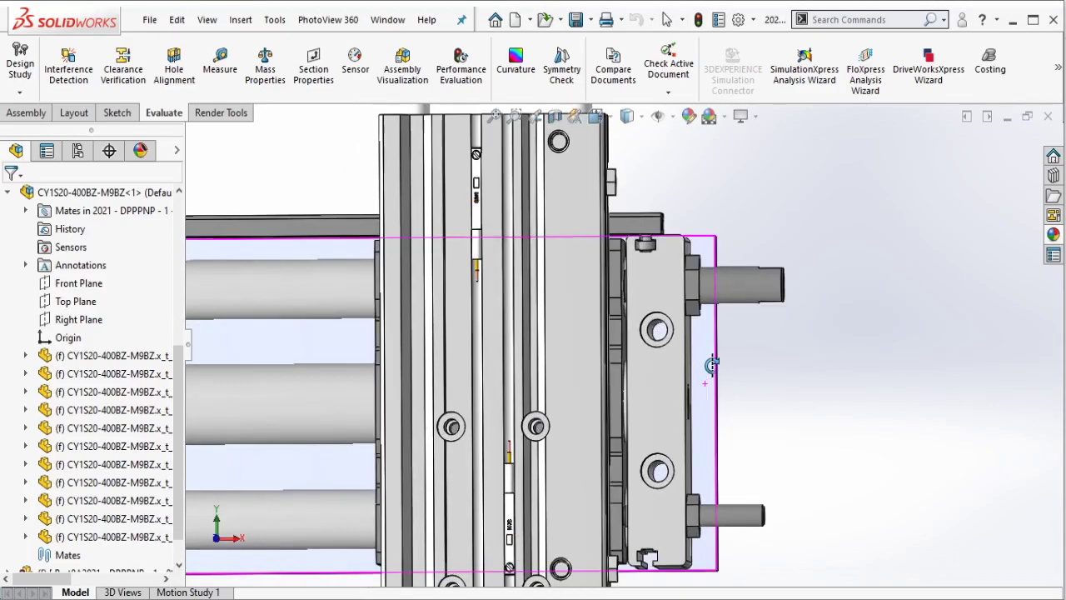
pyautogui.click(703, 353)
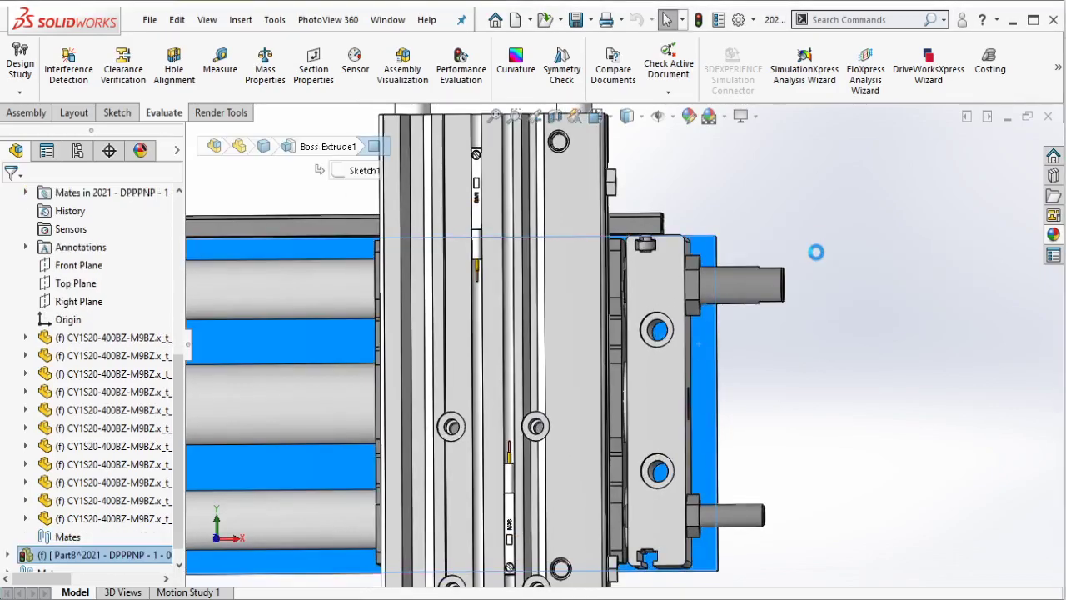
pyautogui.click(703, 363)
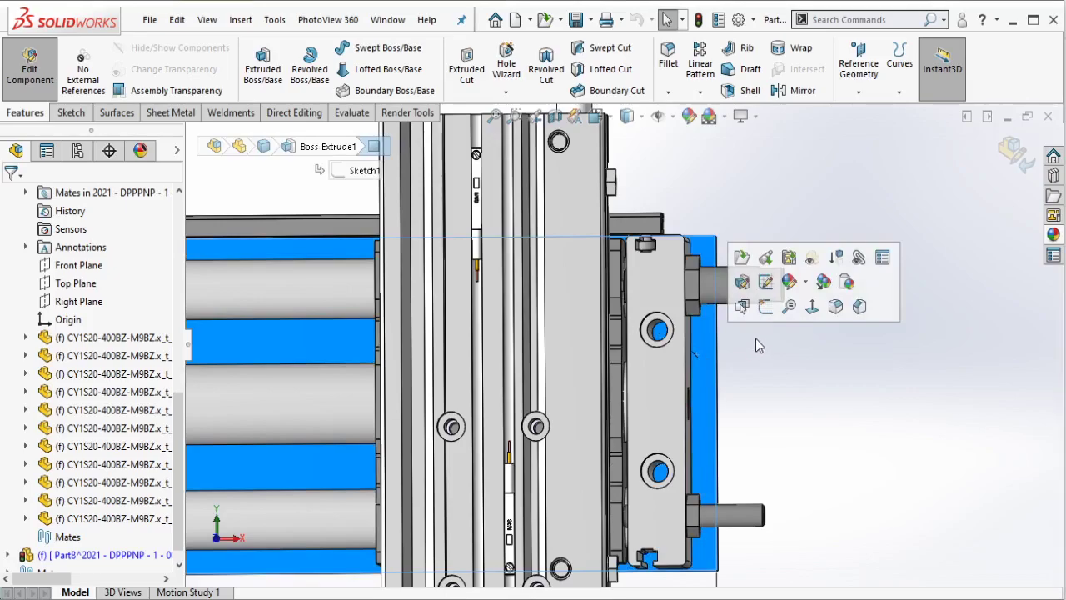
pyautogui.click(767, 309)
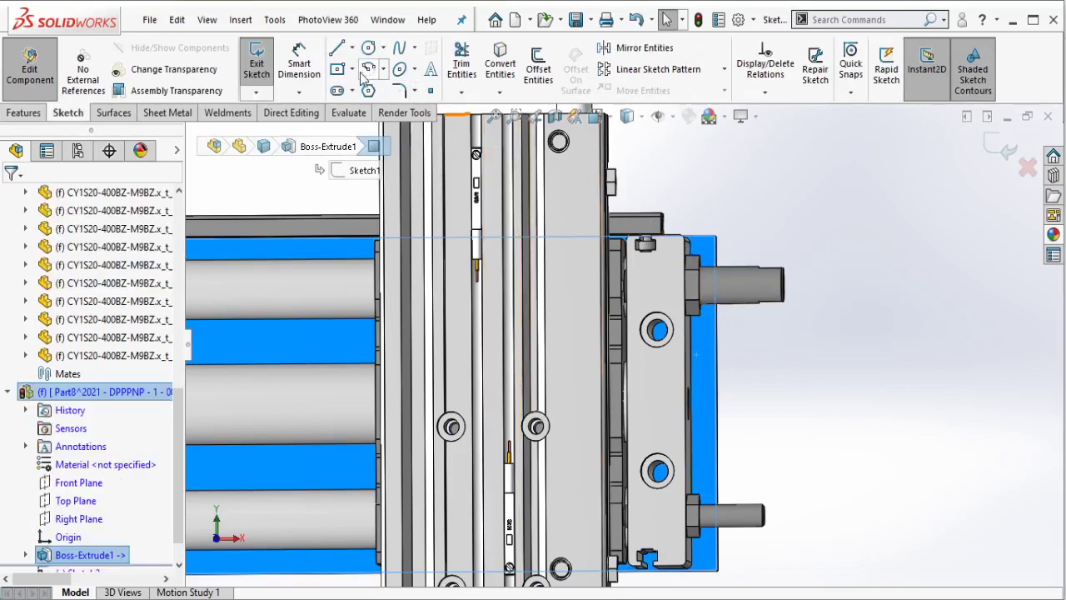
# - Draw a corner rectangle from the upper mounting hole to the lower one and exit the sketch
pyautogui.click(354, 71)
pyautogui.click(388, 90)
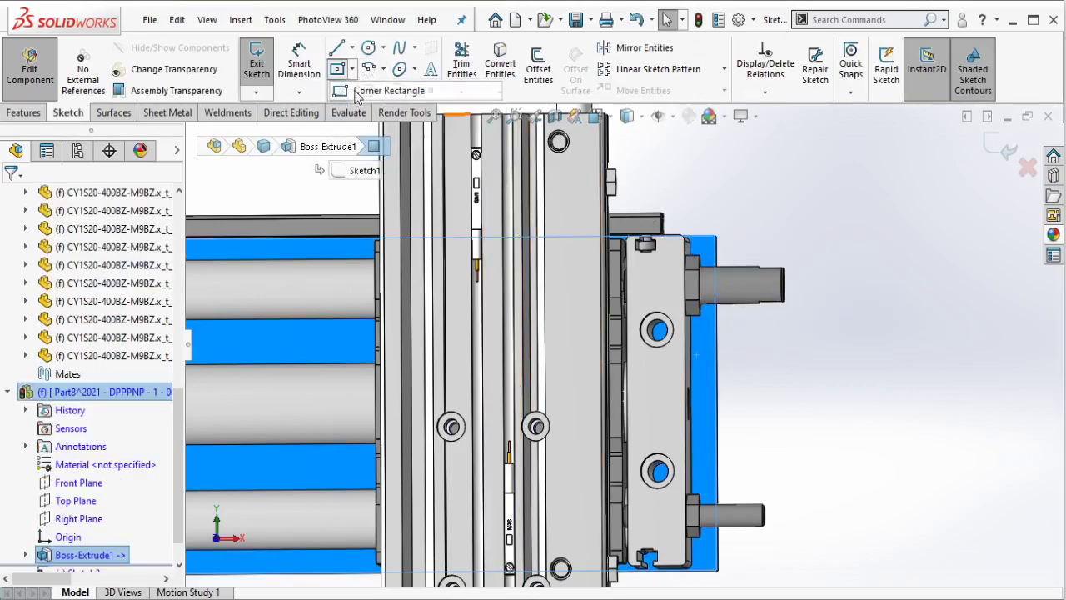
pyautogui.click(657, 331)
pyautogui.scroll(3, 650, 350)
pyautogui.scroll(2, 500, 374)
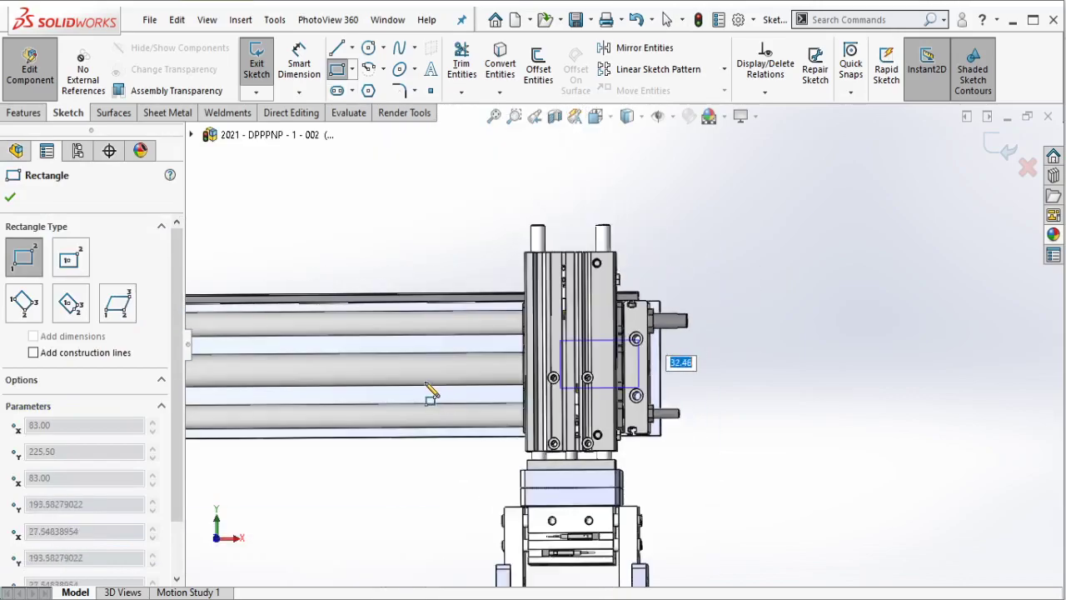
pyautogui.scroll(1, 428, 392)
pyautogui.click(424, 381)
pyautogui.keyDown('ctrl'); pyautogui.moveTo(250, 366); pyautogui.dragTo(691, 367, button='middle'); pyautogui.keyUp('ctrl')
pyautogui.scroll(-3, 606, 353)
pyautogui.scroll(-2, 595, 357)
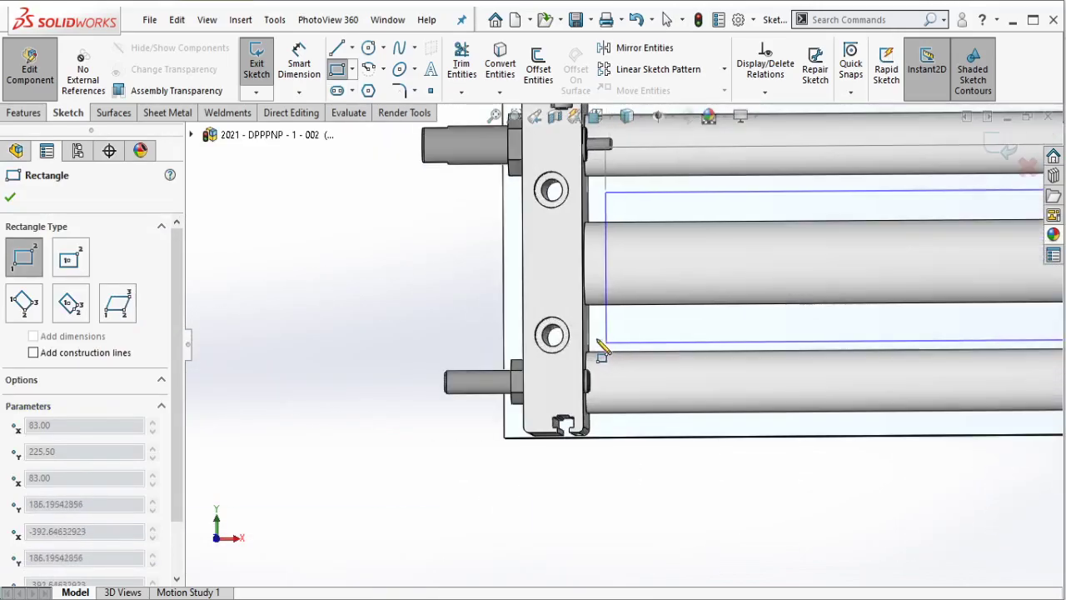
pyautogui.scroll(-2, 554, 337)
pyautogui.click(556, 337)
pyautogui.press('Escape')
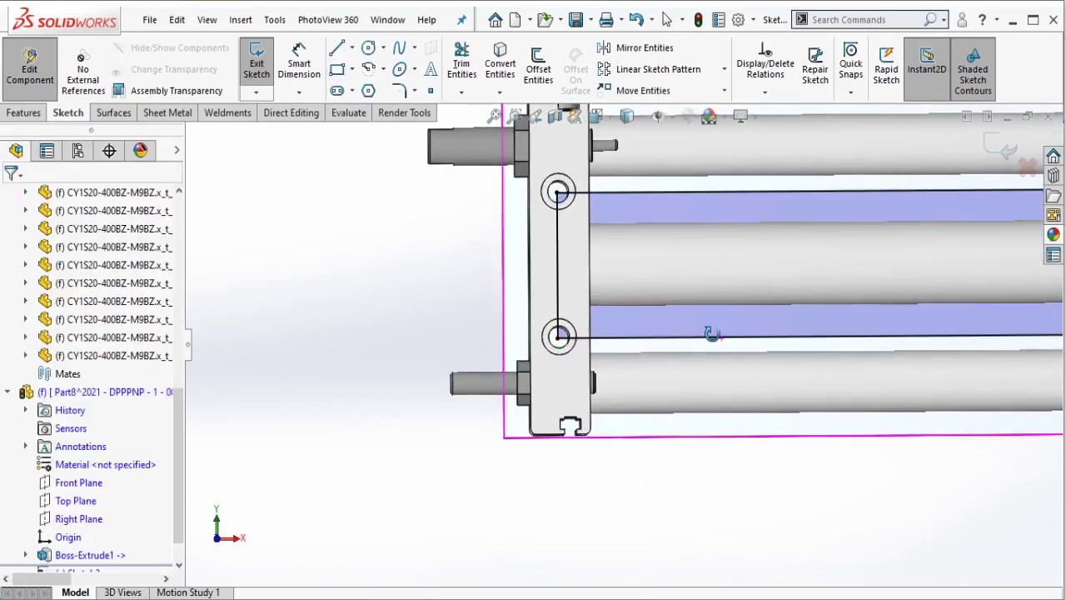
pyautogui.click(260, 67)
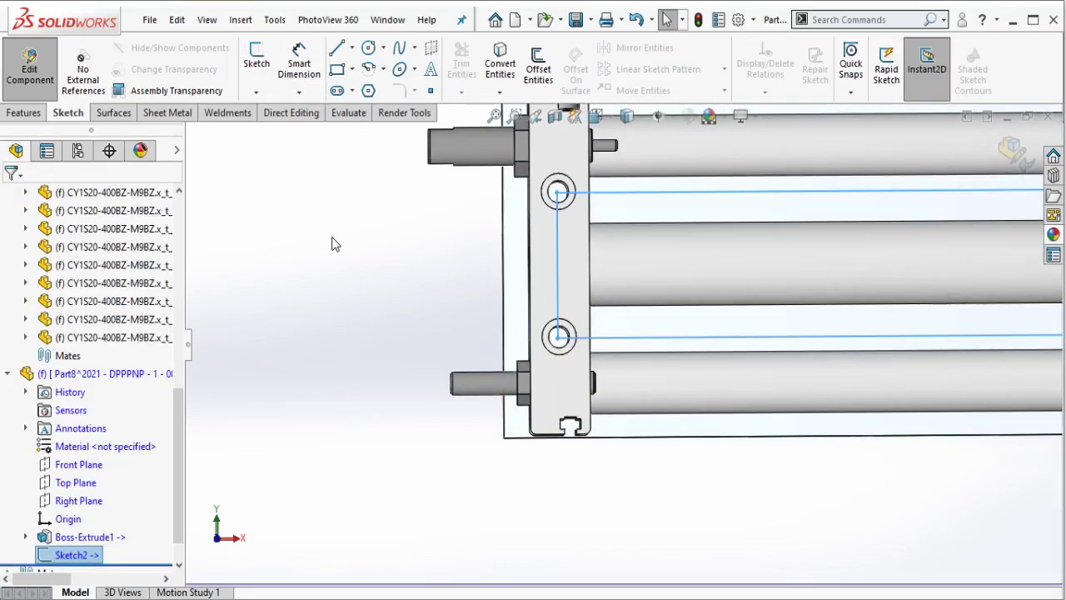
pyautogui.click(30, 114)
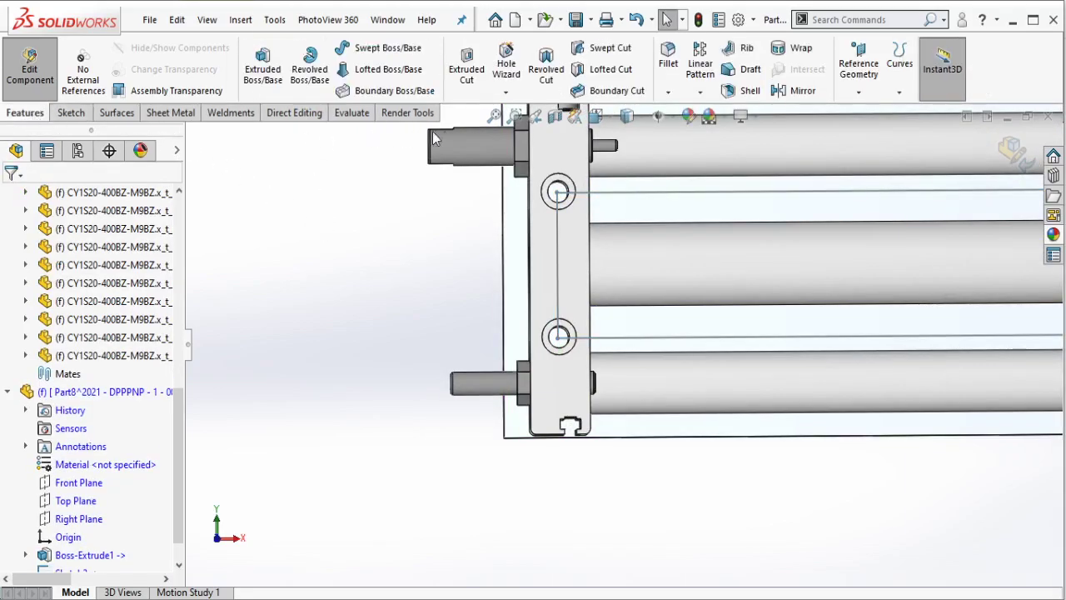
# - Configure a Hole Wizard ANSI Metric tapped hole of size M5x0.8
pyautogui.click(506, 66)
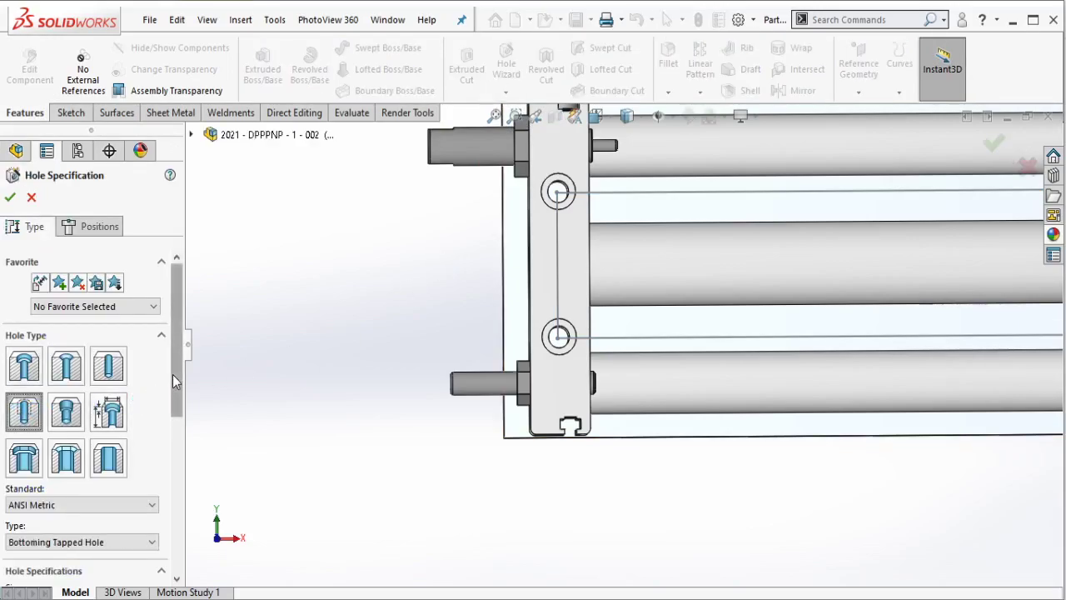
pyautogui.moveTo(172, 374); pyautogui.dragTo(170, 436)
pyautogui.click(117, 474)
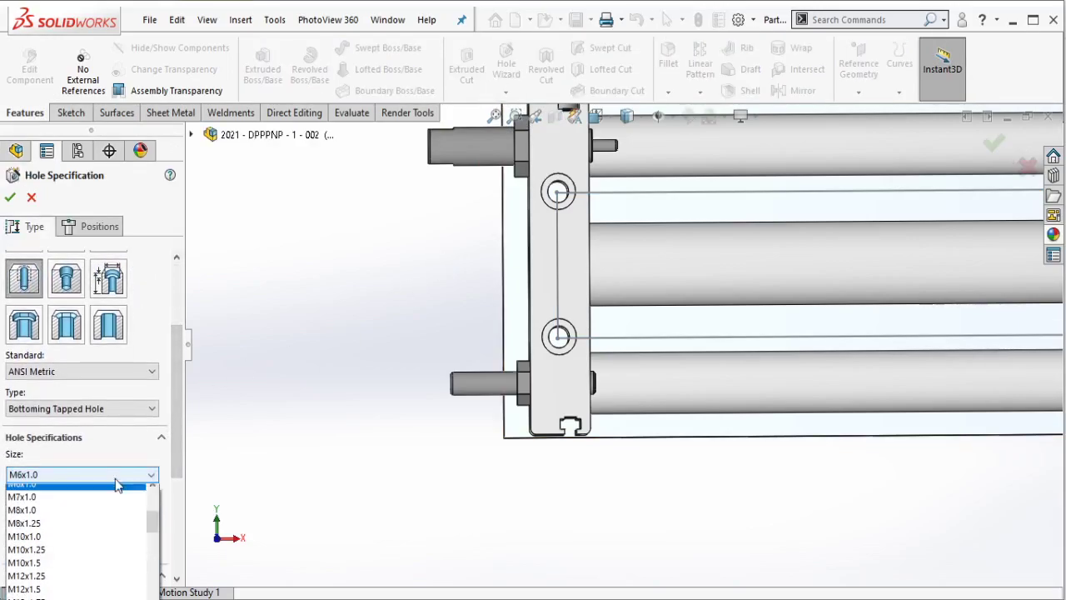
pyautogui.scroll(2, 154, 527)
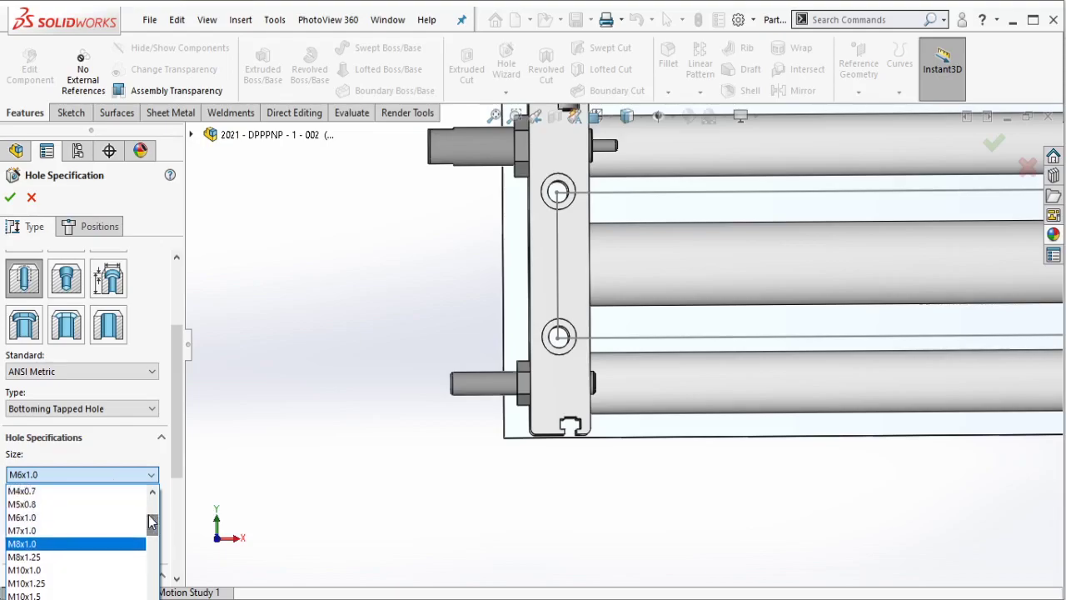
pyautogui.scroll(2, 133, 517)
pyautogui.click(129, 504)
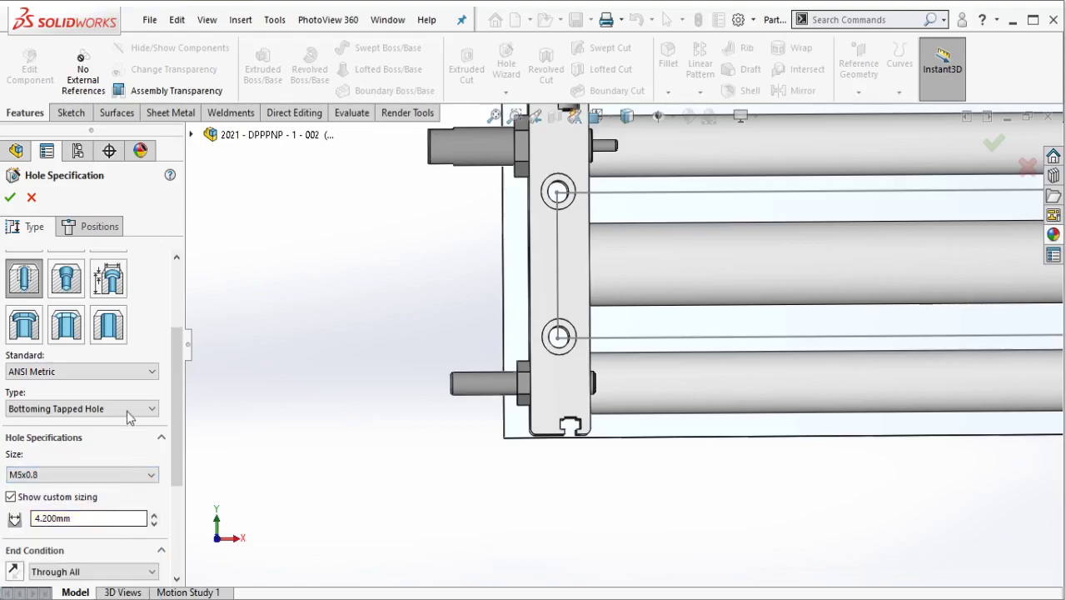
pyautogui.click(152, 372)
pyautogui.click(97, 388)
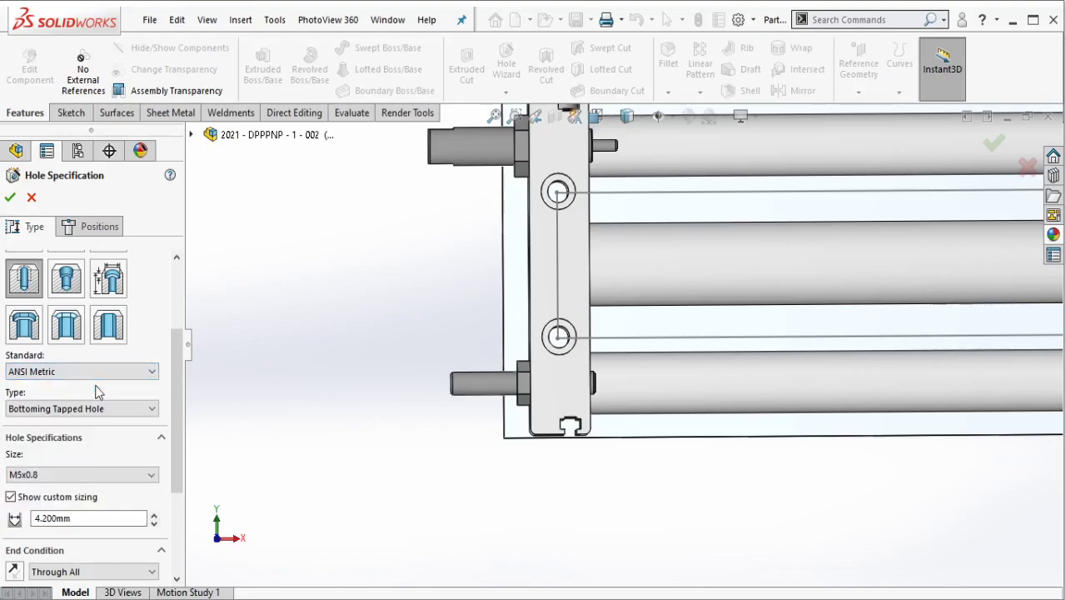
pyautogui.click(100, 408)
pyautogui.click(100, 422)
pyautogui.moveTo(171, 450); pyautogui.dragTo(177, 525)
# - Place the tapped holes on the two sketch points via a 3D sketch and confirm
pyautogui.click(83, 226)
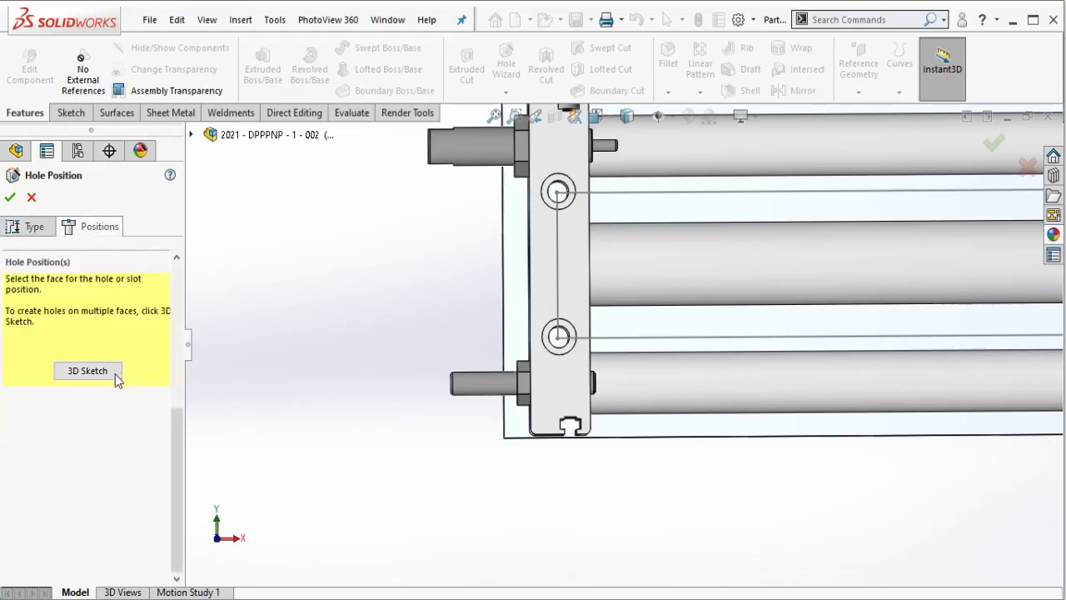
pyautogui.click(116, 380)
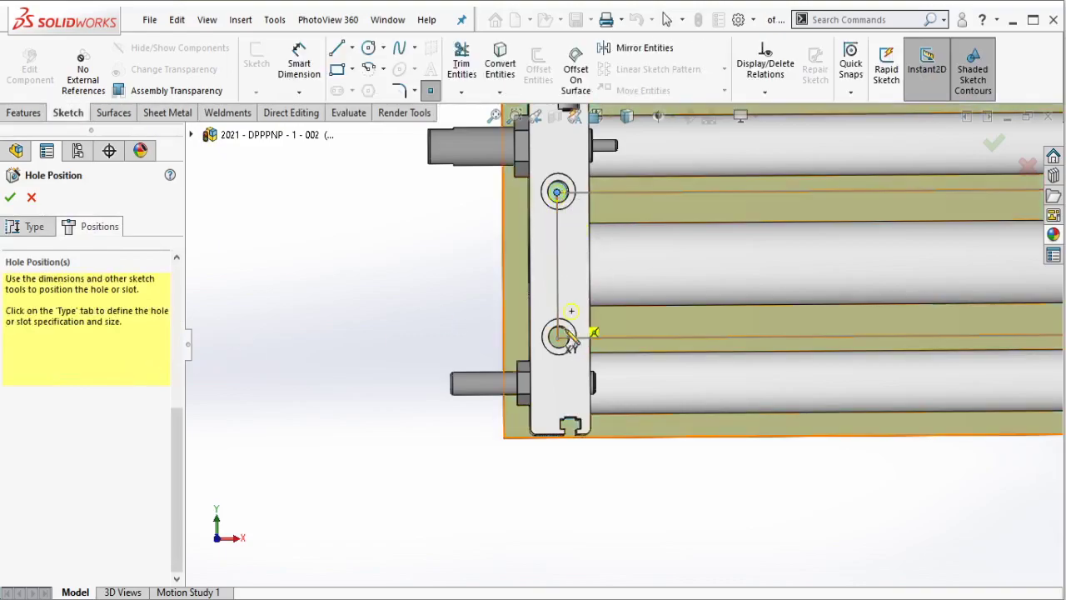
pyautogui.scroll(5, 633, 334)
pyautogui.scroll(-2, 793, 321)
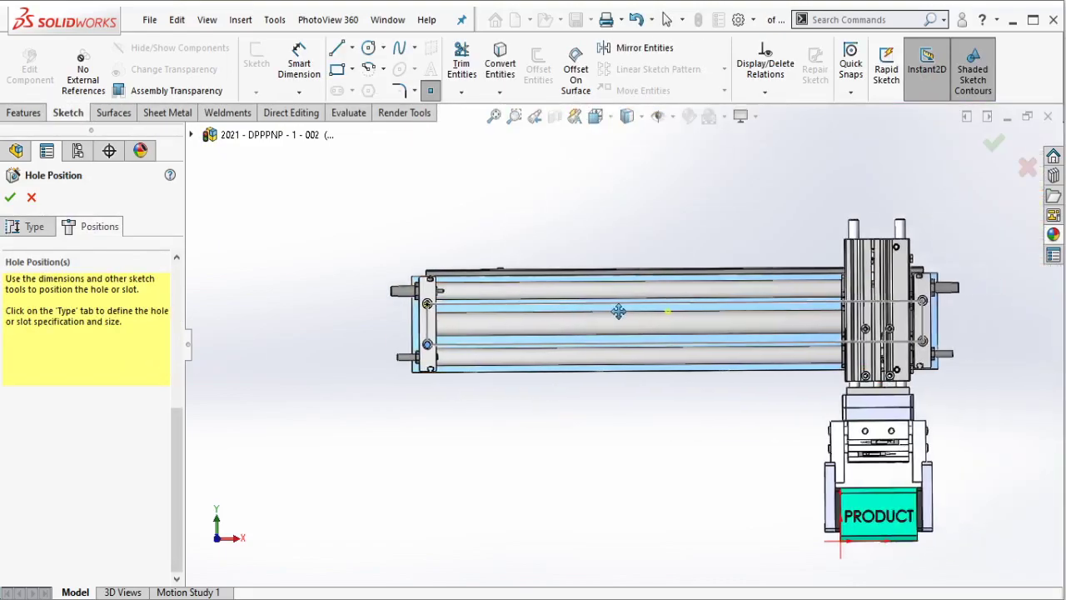
pyautogui.scroll(-2, 750, 316)
pyautogui.scroll(-2, 708, 321)
pyautogui.scroll(-2, 669, 260)
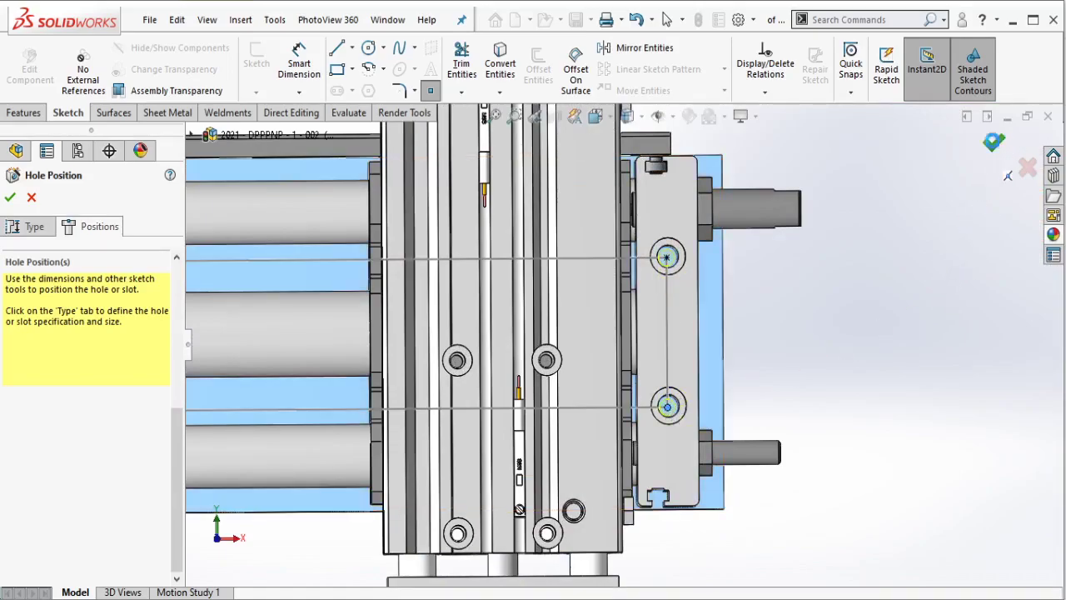
pyautogui.press('Return')
# - Break all of the plate's external references from the List External Refs dialog
pyautogui.click(671, 299)
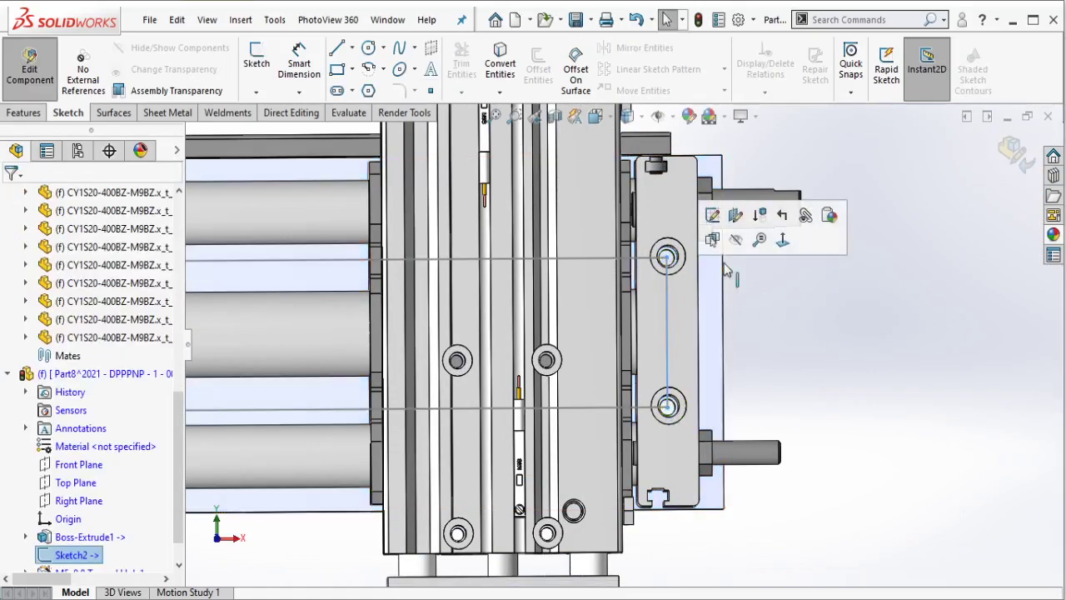
pyautogui.click(743, 255)
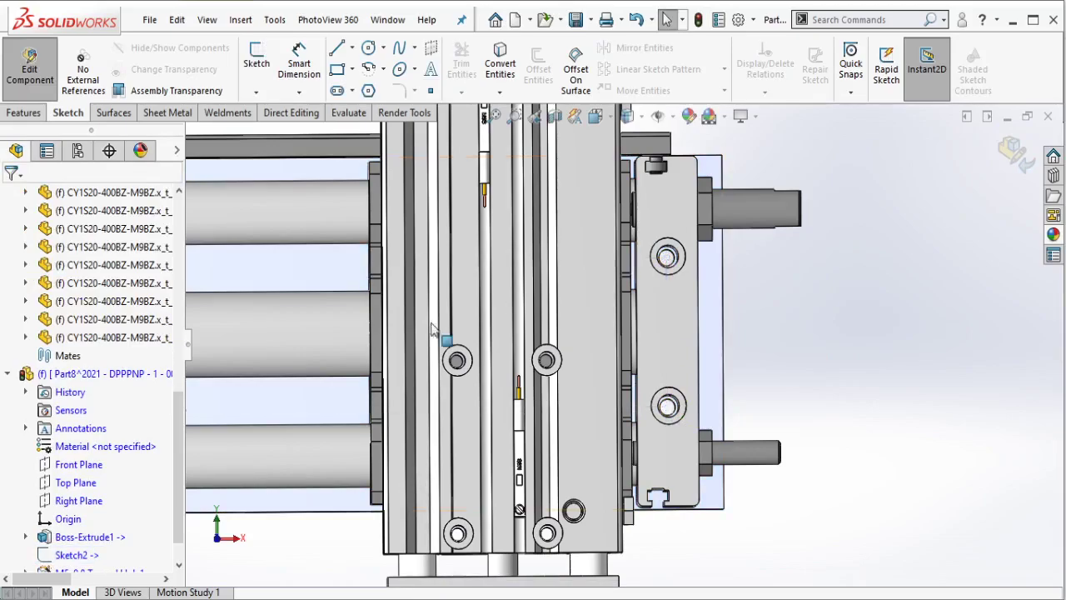
pyautogui.rightClick(143, 379)
pyautogui.click(219, 494)
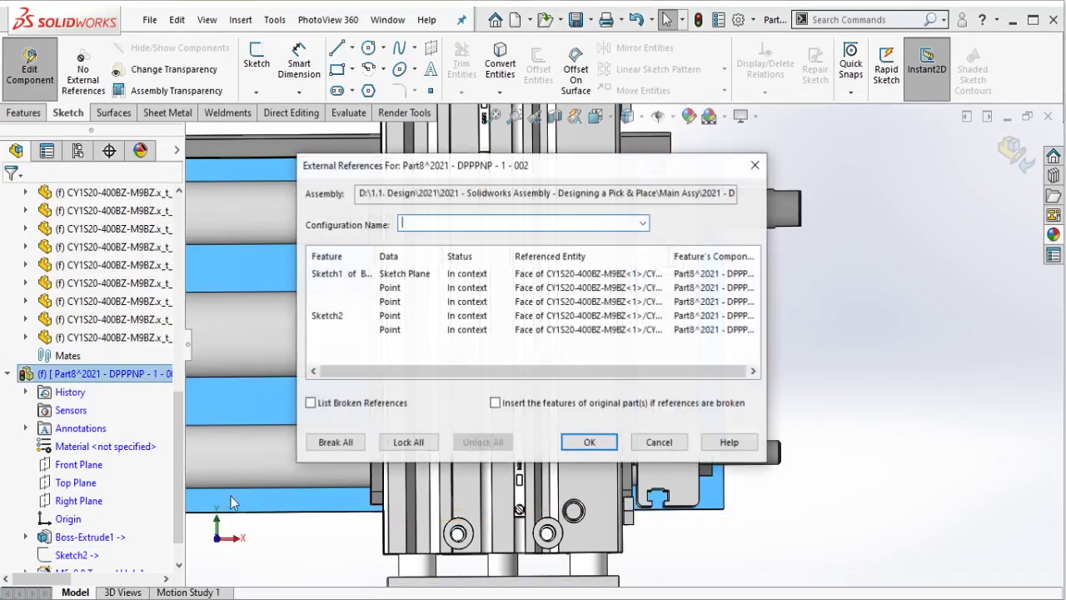
pyautogui.click(336, 442)
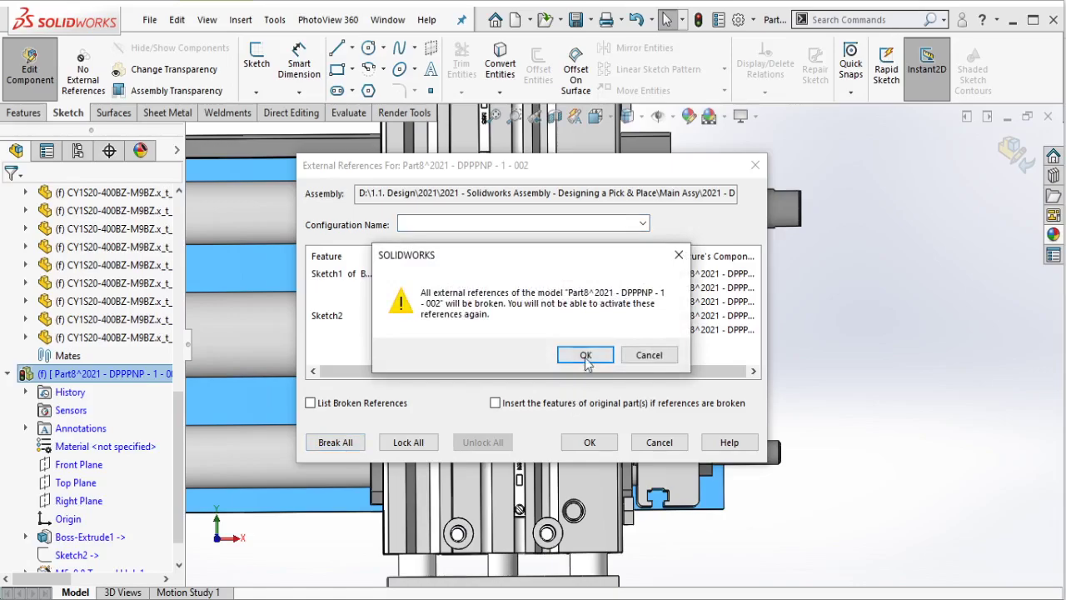
pyautogui.click(585, 356)
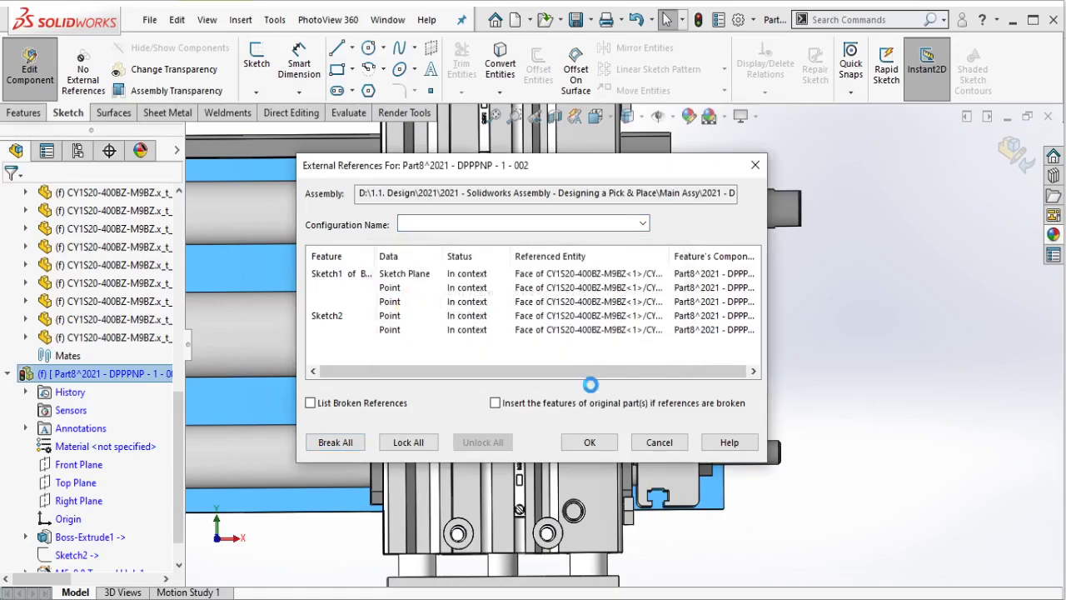
pyautogui.click(593, 442)
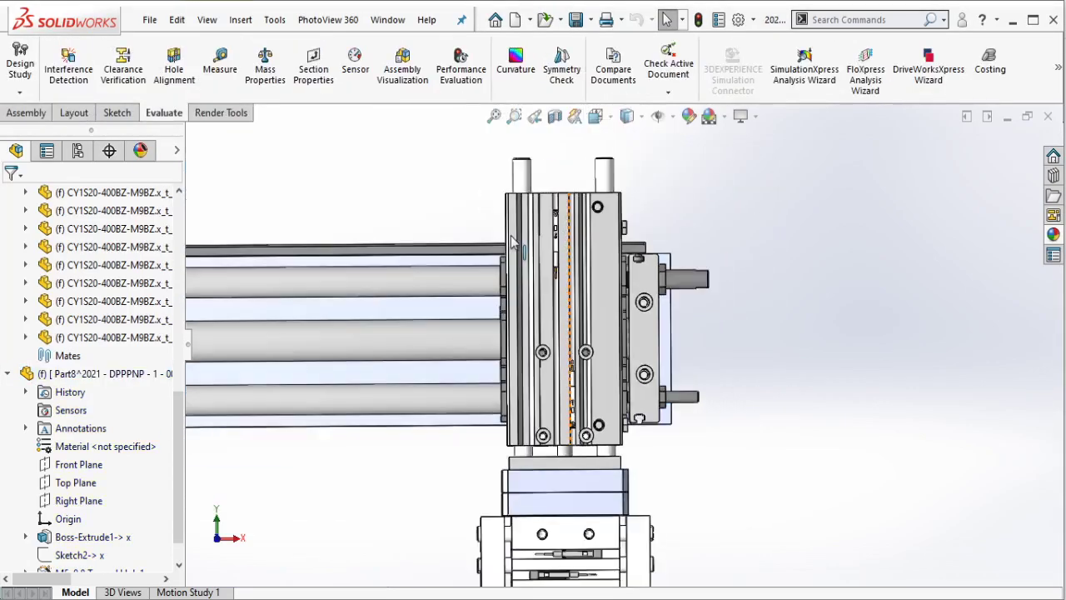
# - Set the plate component to Float and drag it away from the actuator
pyautogui.moveTo(377, 205)
pyautogui.mouseDown(button='middle')
pyautogui.moveTo(440, 226)
pyautogui.moveTo(376, 274)
pyautogui.moveTo(807, 350)
pyautogui.mouseUp(button='middle')
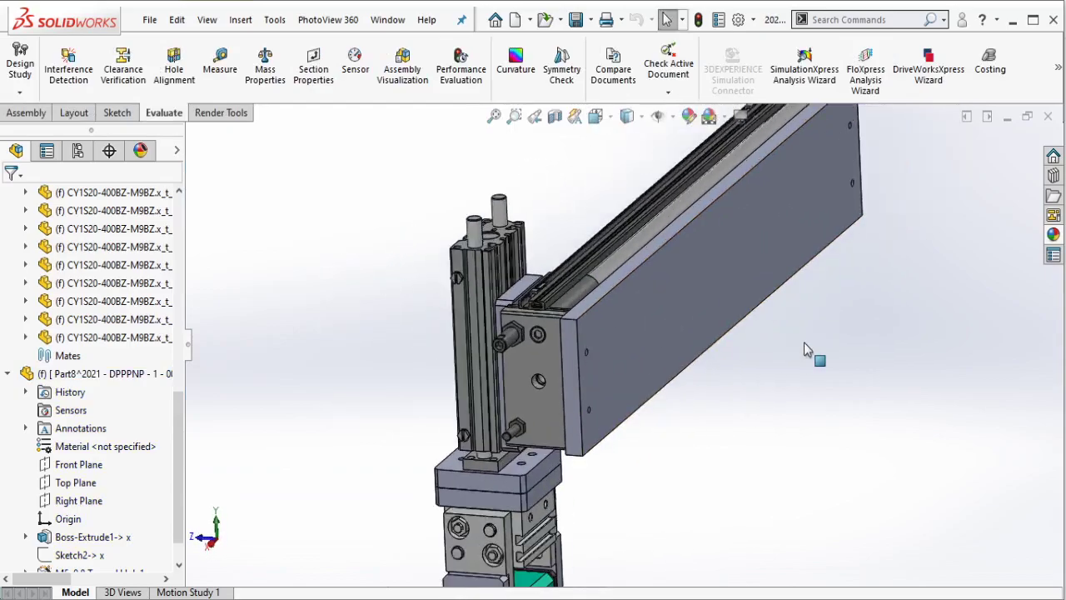
pyautogui.click(695, 319)
pyautogui.rightClick(696, 319)
pyautogui.click(724, 285)
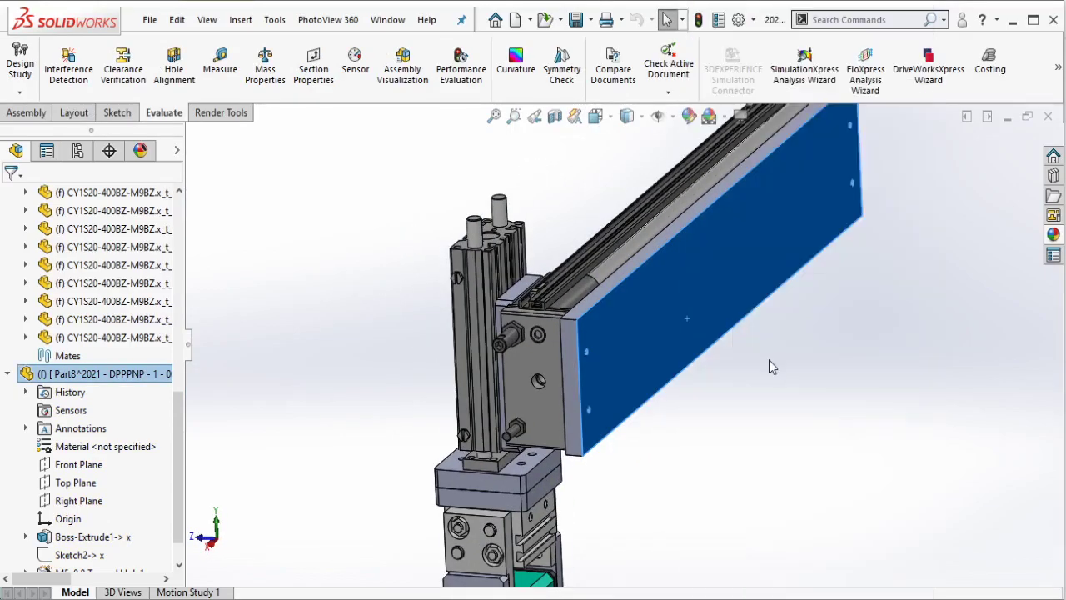
pyautogui.click(768, 367)
pyautogui.moveTo(749, 312); pyautogui.dragTo(809, 333)
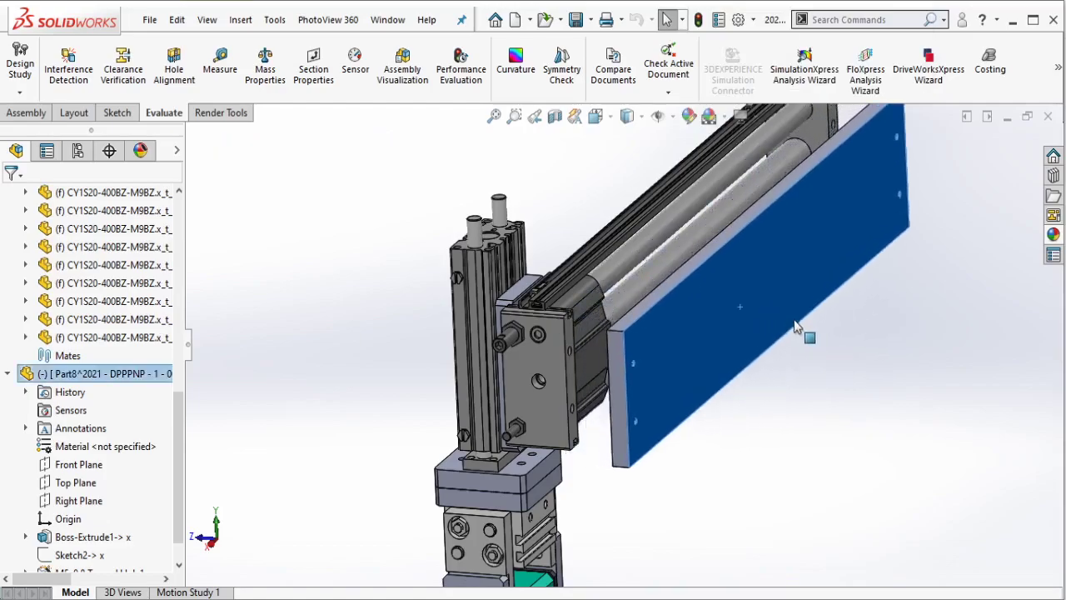
pyautogui.scroll(-2, 654, 379)
pyautogui.scroll(-3, 654, 379)
pyautogui.scroll(-3, 643, 353)
# - Add concentric mates aligning the plate's tapped holes with the cylinder's holes
pyautogui.click(591, 305)
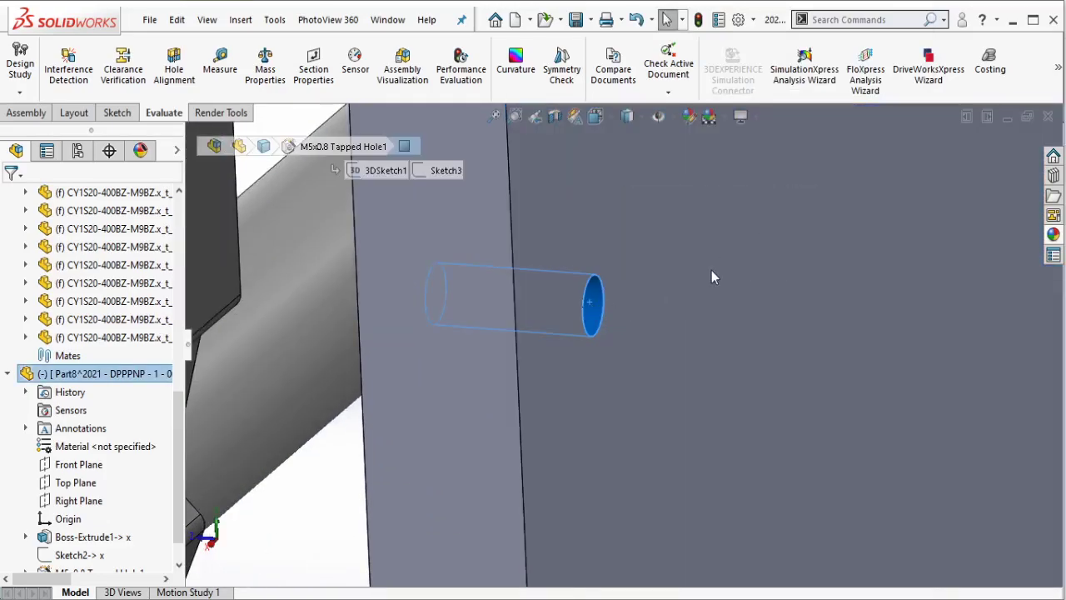
pyautogui.press('m')
pyautogui.scroll(3, 659, 289)
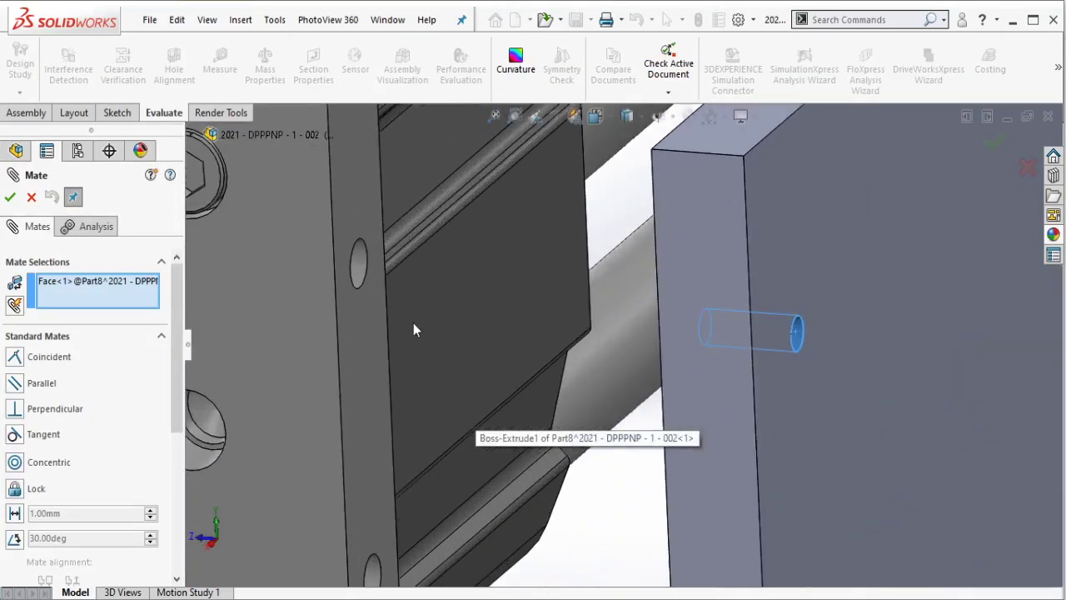
pyautogui.click(365, 280)
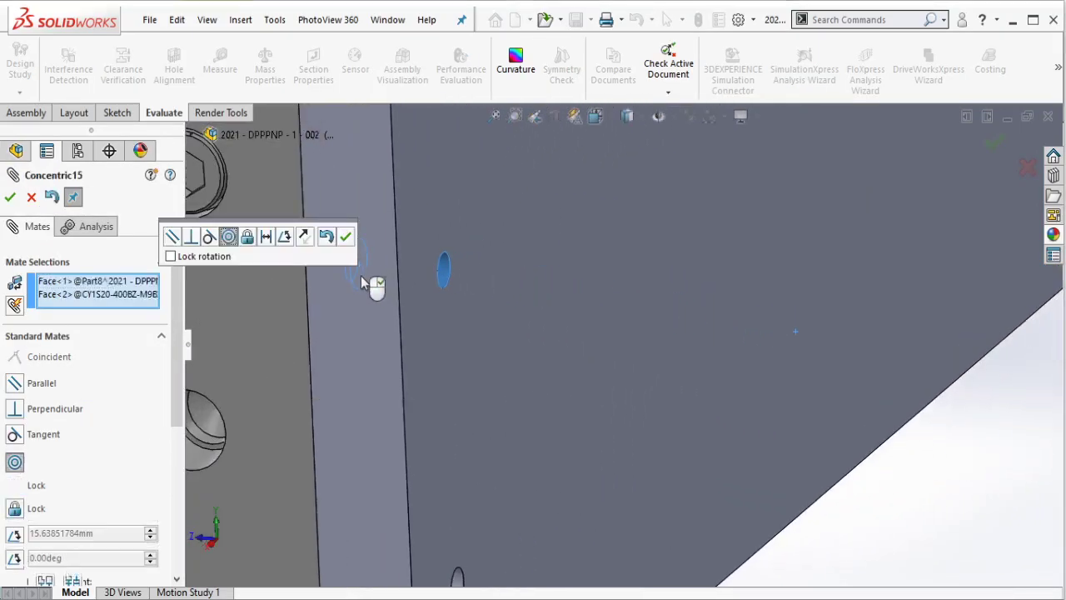
pyautogui.click(348, 241)
pyautogui.scroll(3, 670, 445)
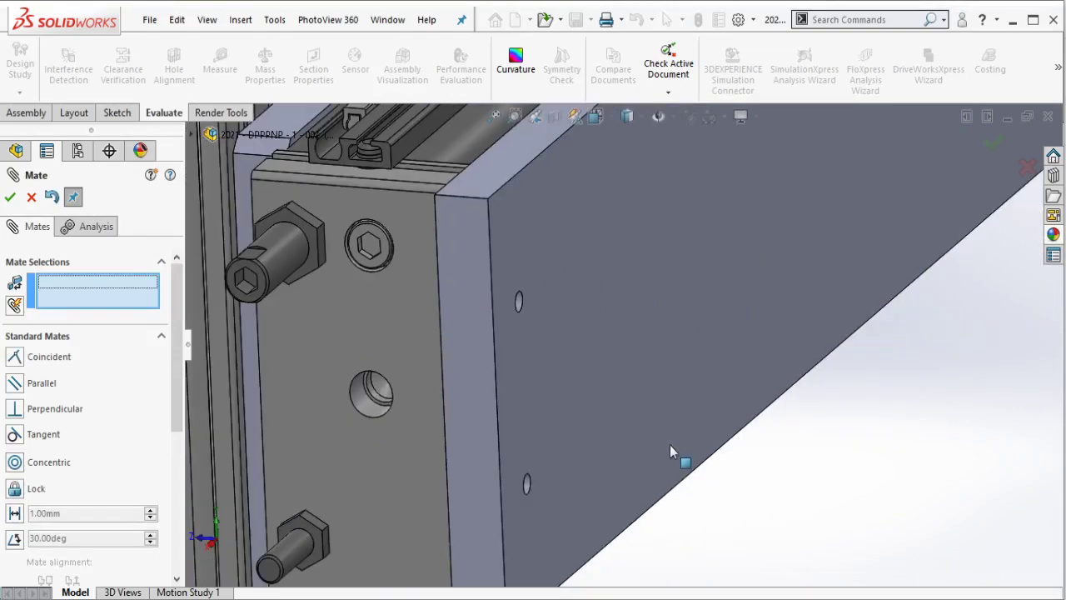
pyautogui.scroll(2, 675, 354)
pyautogui.scroll(-5, 642, 440)
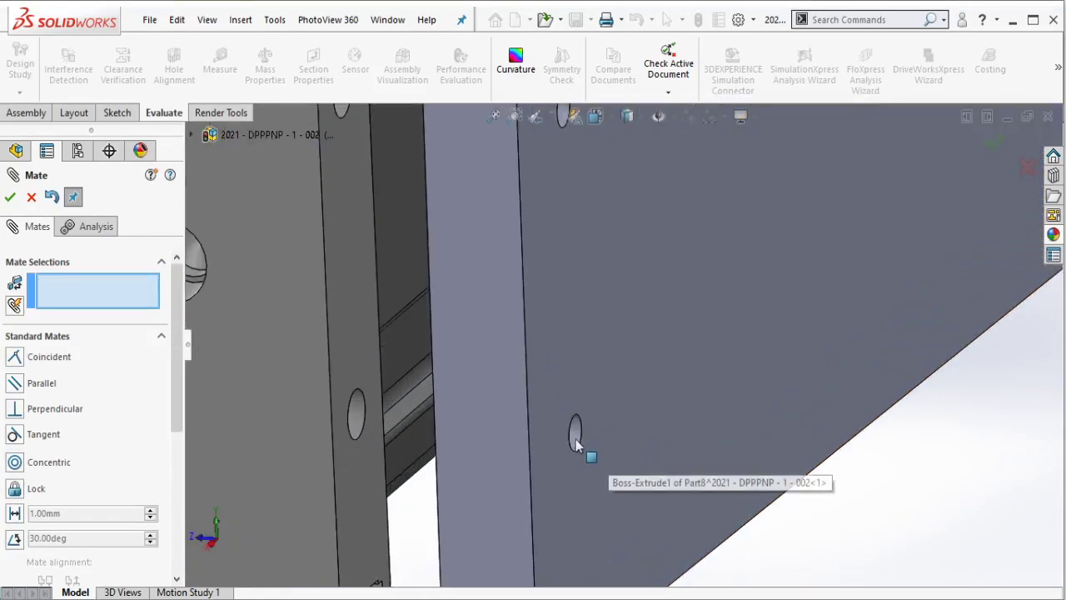
pyautogui.click(575, 437)
pyautogui.click(360, 422)
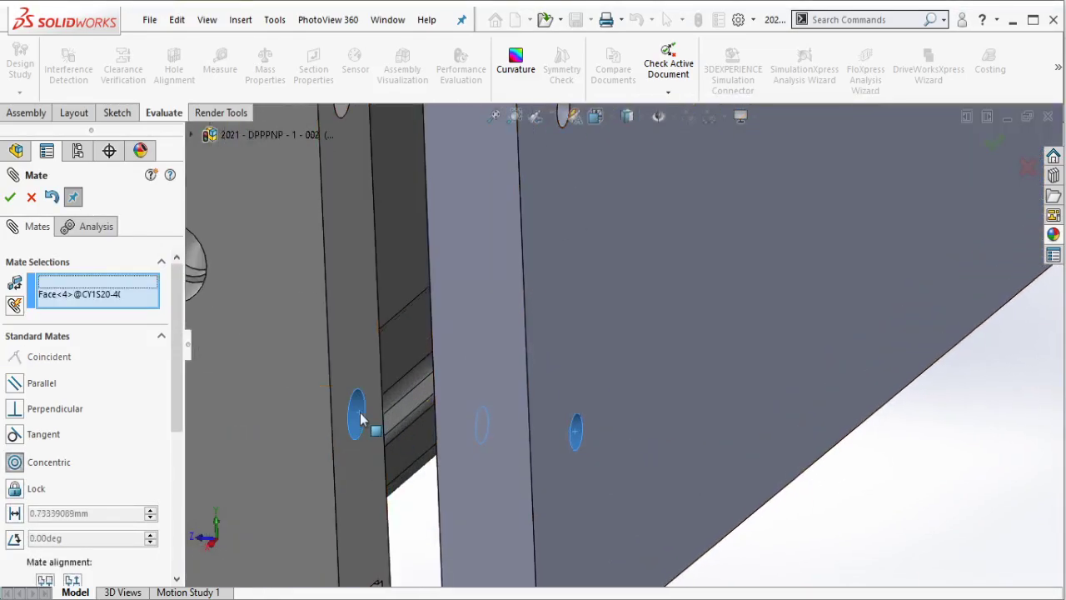
pyautogui.click(341, 439)
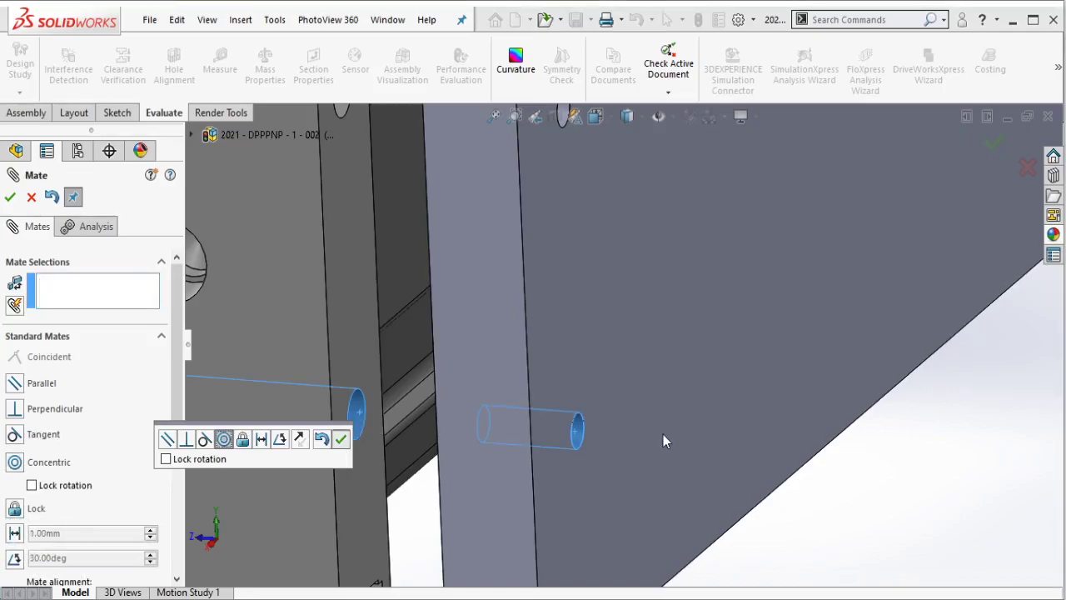
# - Mate the plate face coincident with the cylinder's mounting face so it sits flush
pyautogui.scroll(2, 663, 434)
pyautogui.scroll(3, 663, 434)
pyautogui.click(536, 333)
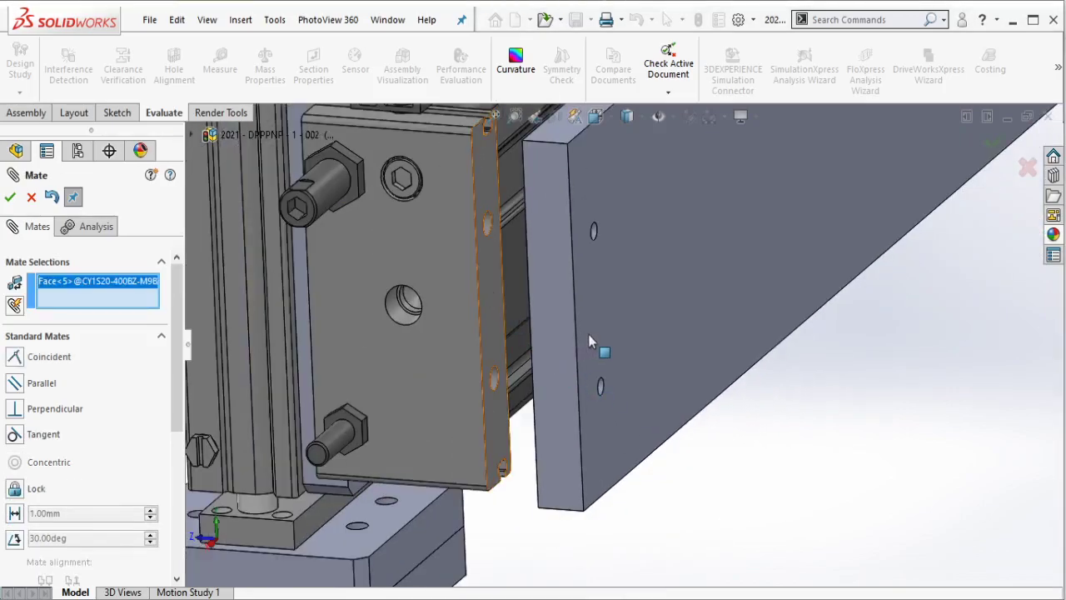
pyautogui.moveTo(588, 334); pyautogui.dragTo(603, 336, button='middle')
pyautogui.click(542, 281)
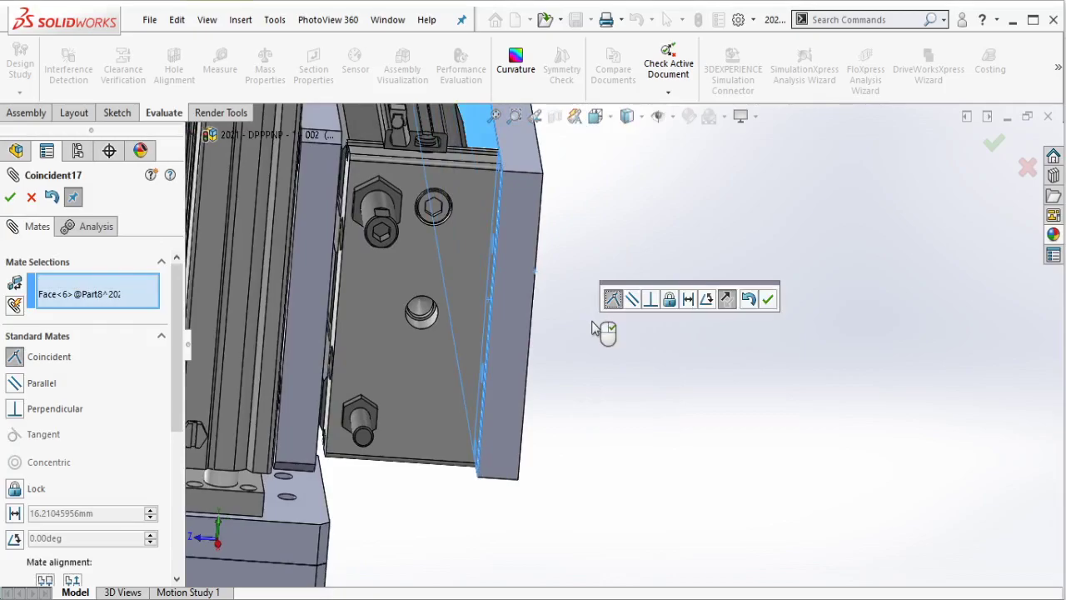
pyautogui.click(768, 301)
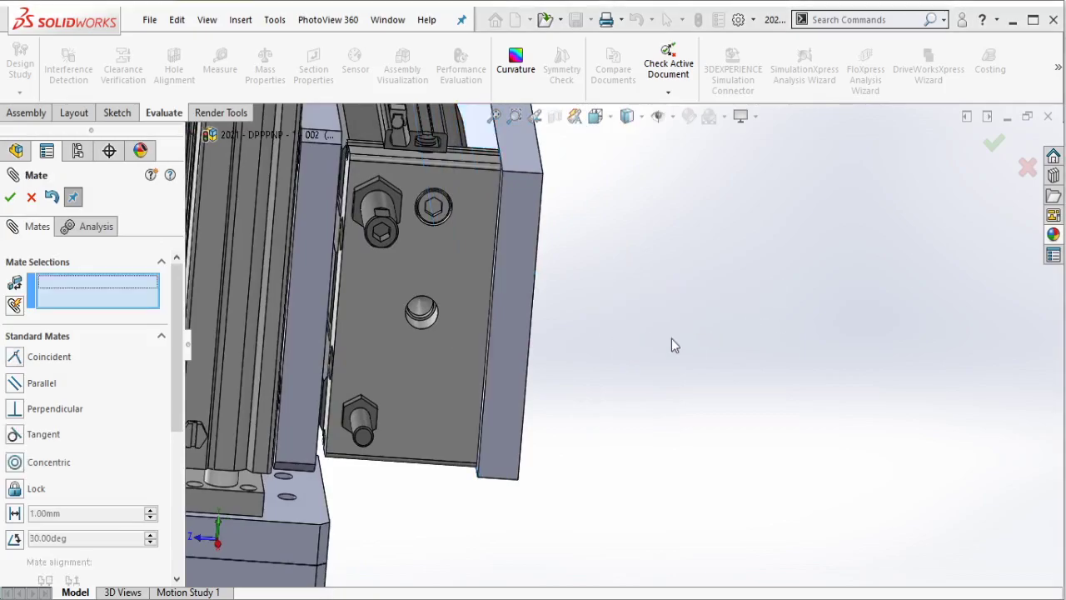
pyautogui.press('Escape')
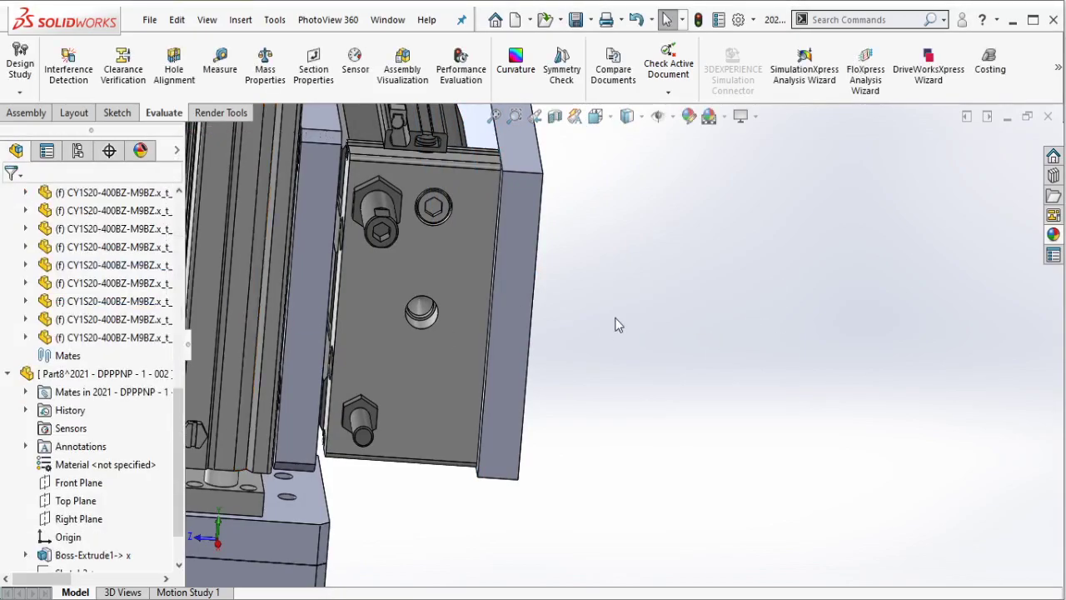
# - Select the mounting plate Part8 and edit it within the assembly
pyautogui.scroll(2, 614, 322)
pyautogui.scroll(5, 619, 305)
pyautogui.moveTo(591, 209)
pyautogui.mouseDown(button='middle')
pyautogui.moveTo(722, 247)
pyautogui.moveTo(564, 298)
pyautogui.mouseUp(button='middle')
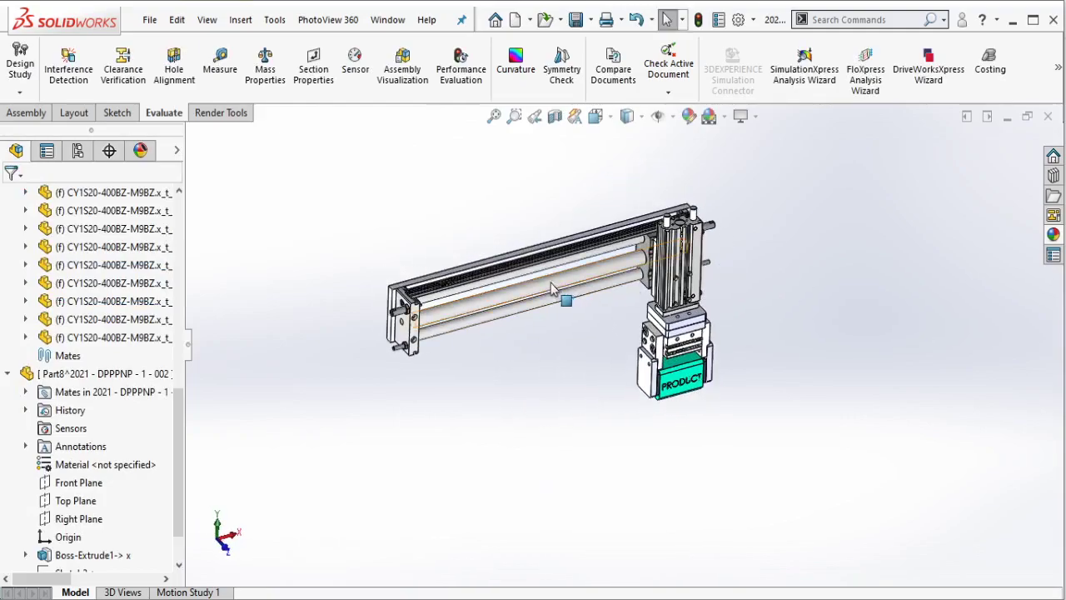
pyautogui.scroll(-1, 564, 298)
pyautogui.scroll(-4, 367, 321)
pyautogui.click(367, 321)
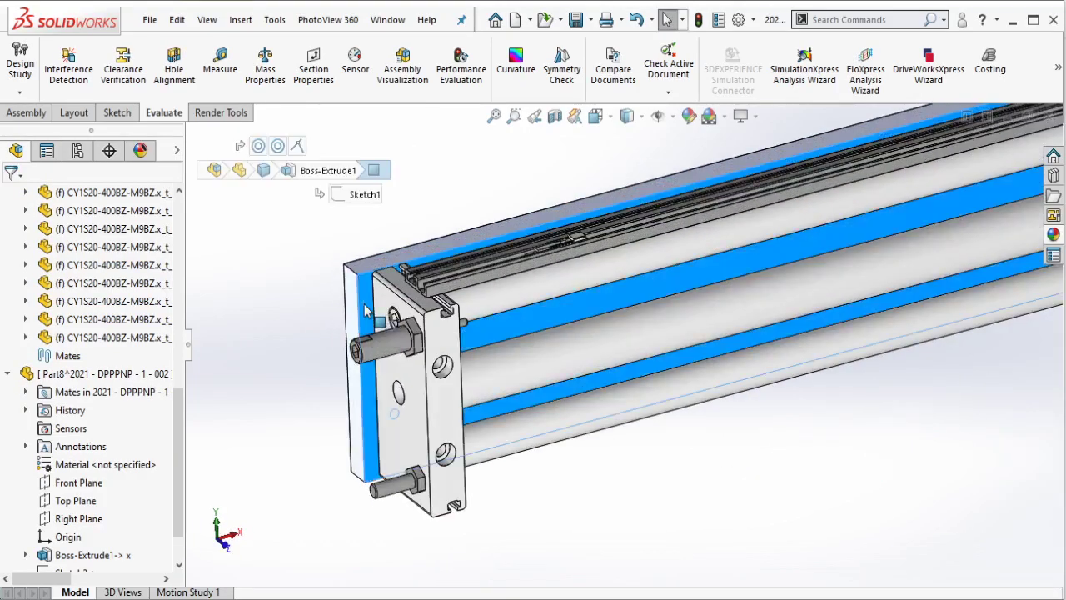
pyautogui.click(30, 62)
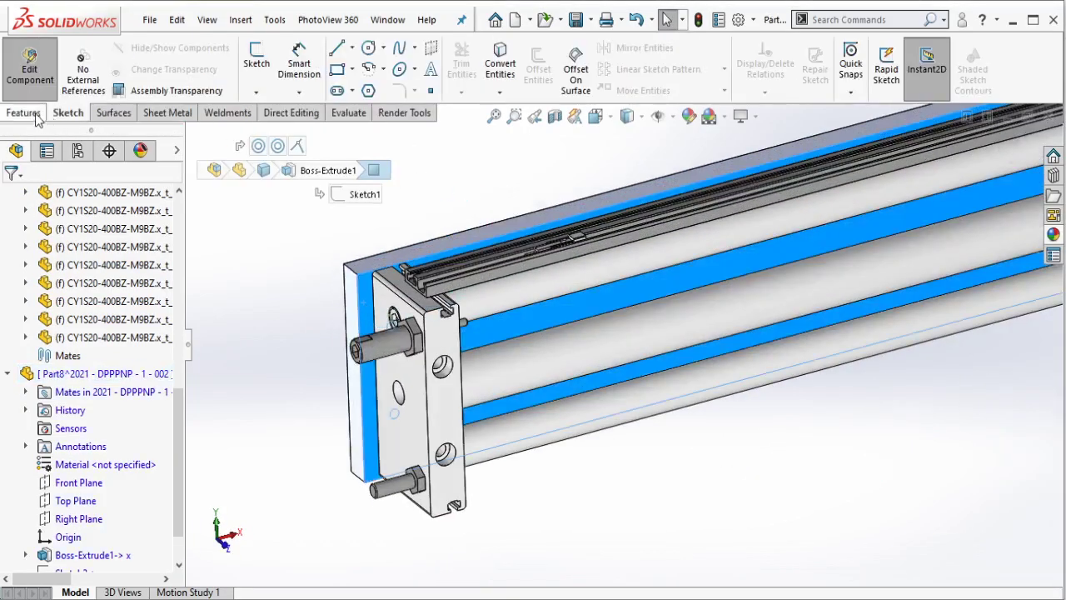
# - Chamfer the plate's top and bottom edges at both ends at 3 mm × 45°
pyautogui.click(668, 91)
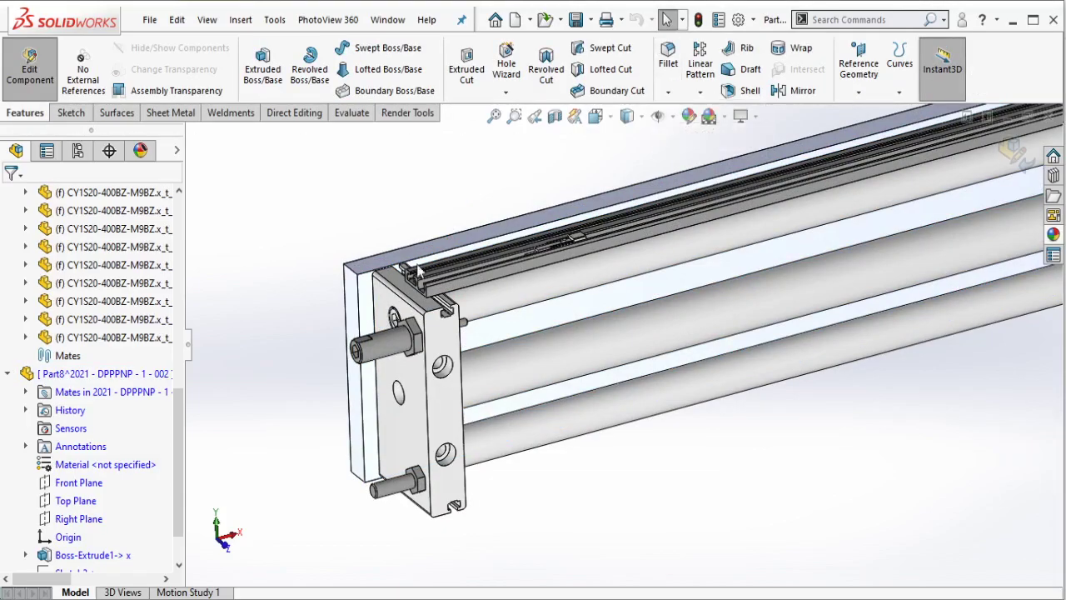
pyautogui.moveTo(371, 245); pyautogui.dragTo(366, 274, button='middle')
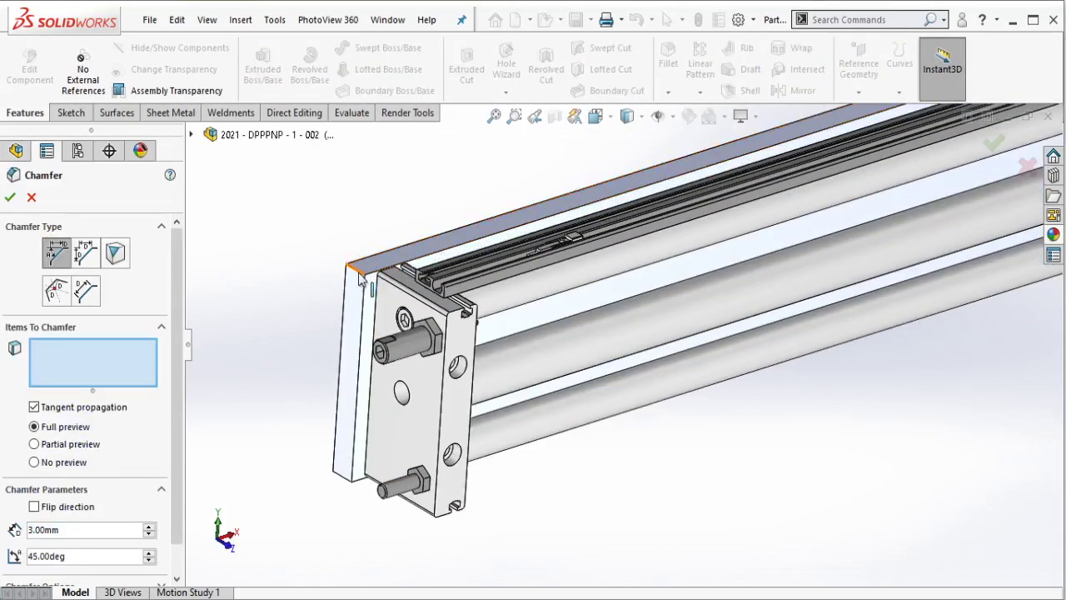
pyautogui.click(340, 443)
pyautogui.click(341, 480)
pyautogui.scroll(3, 707, 286)
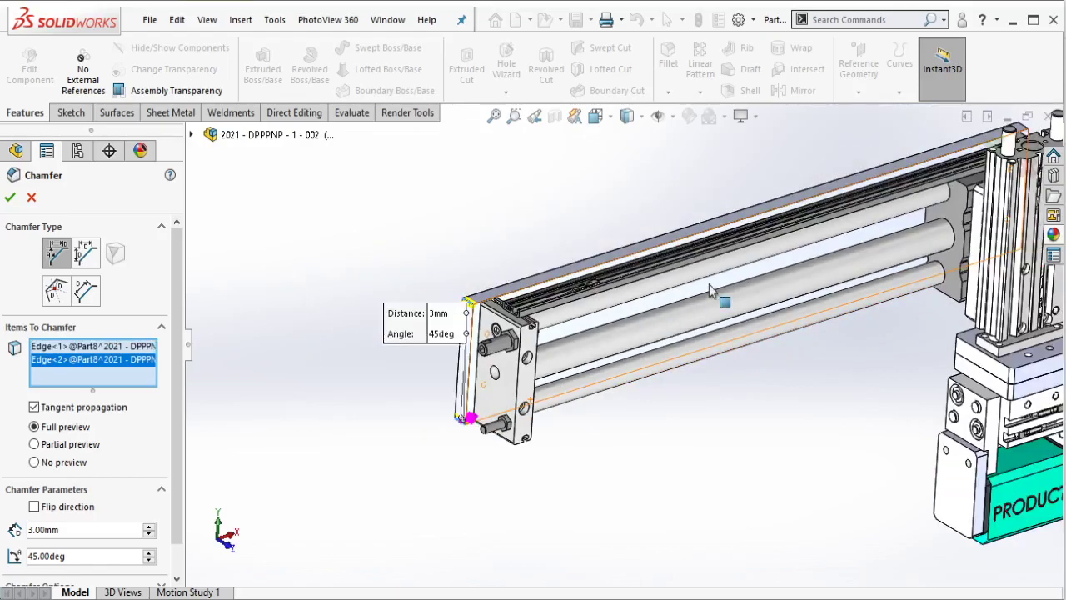
pyautogui.moveTo(707, 285)
pyautogui.keyDown('ctrl'); pyautogui.mouseDown(button='middle')
pyautogui.moveTo(594, 280)
pyautogui.moveTo(846, 241)
pyautogui.mouseUp(button='middle'); pyautogui.keyUp('ctrl')
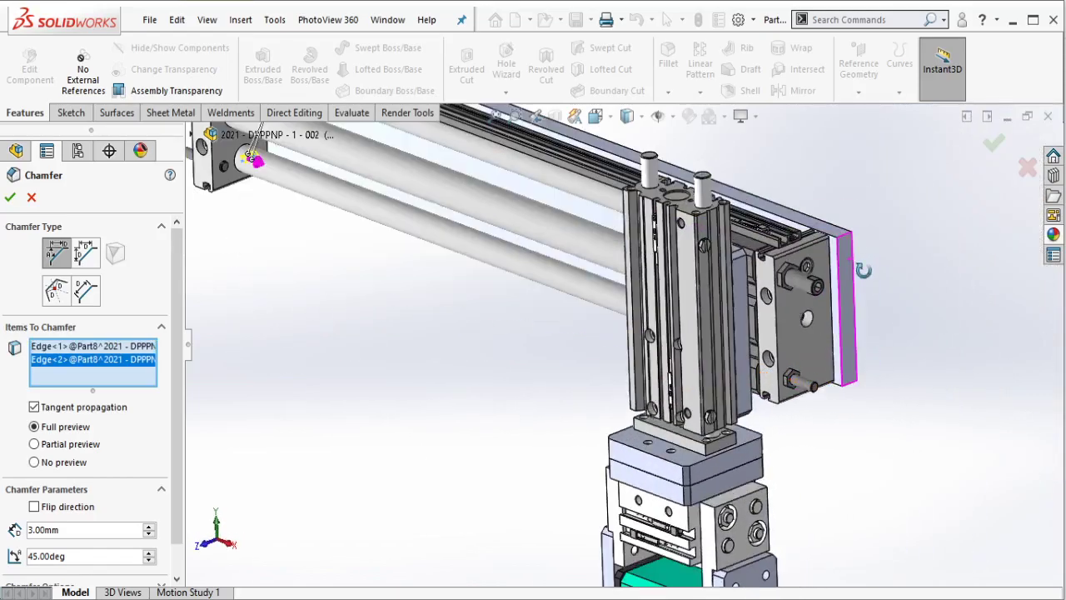
pyautogui.click(843, 240)
pyautogui.click(851, 380)
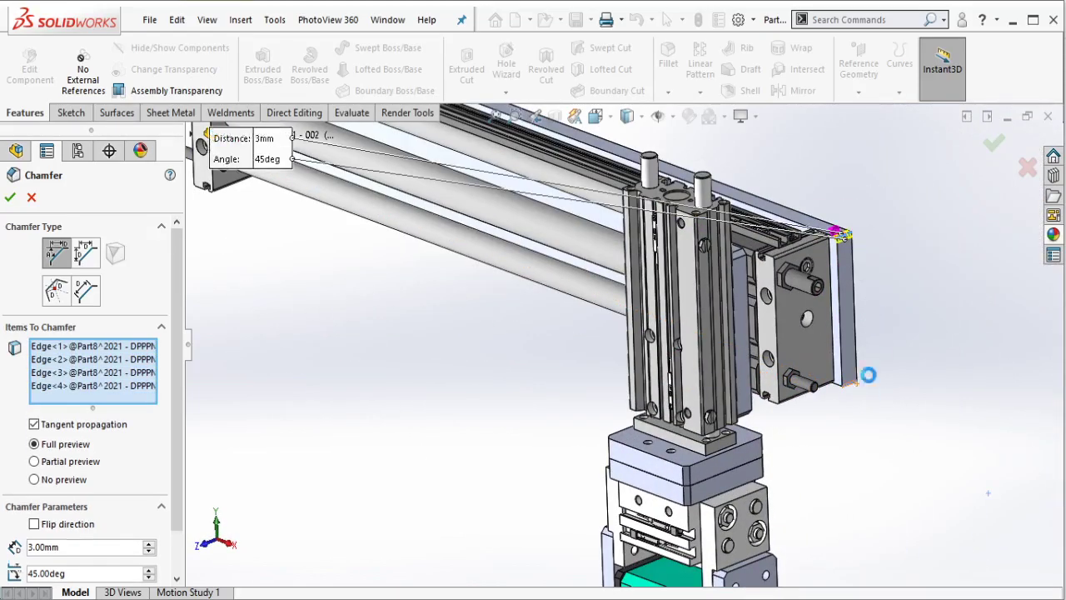
pyautogui.press('Return')
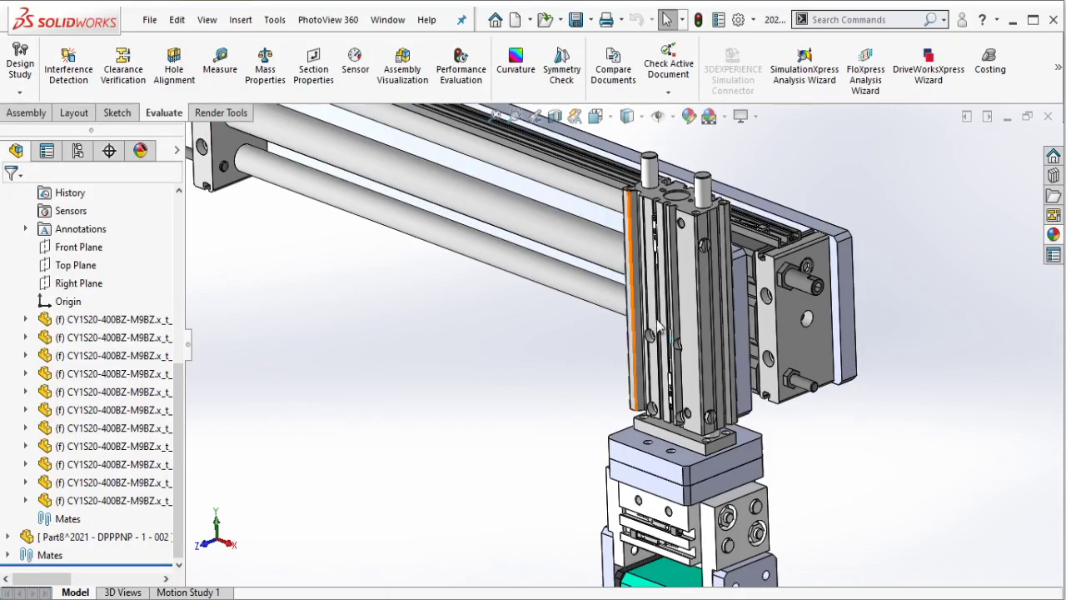
# - Delete the chamfer note in Notepad, minimize it, and select Part8 in the tree
pyautogui.scroll(3, 658, 325)
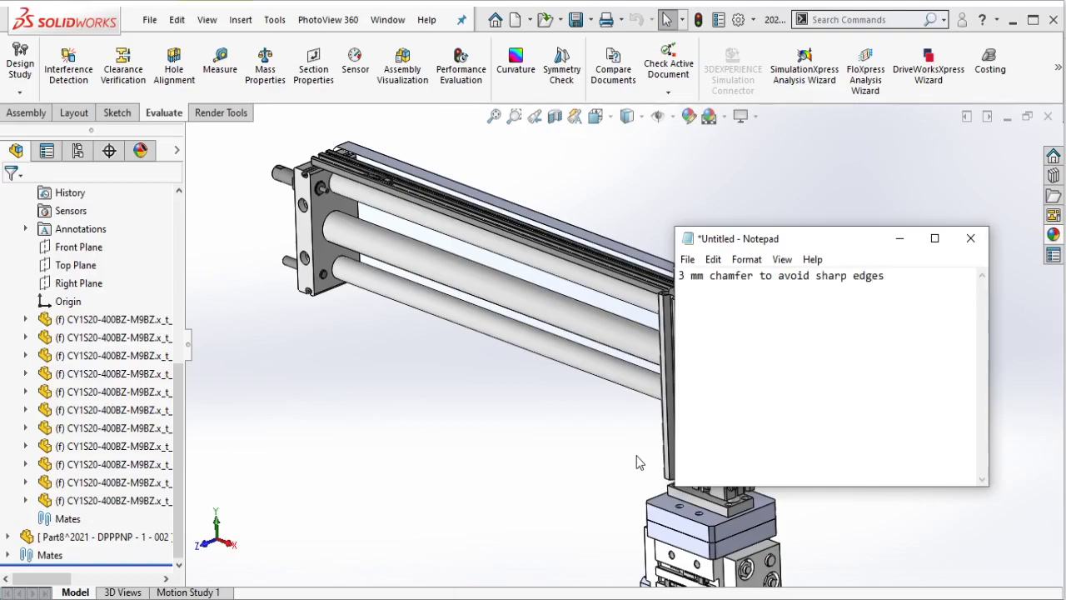
pyautogui.hotkey('ctrl', 'a')
pyautogui.press('BackSpace')
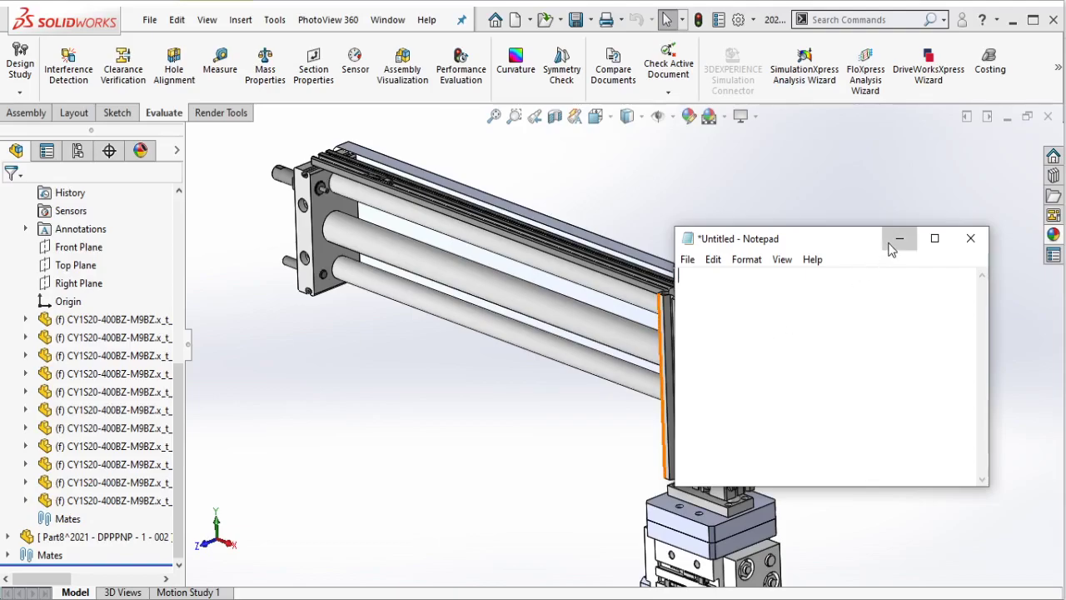
pyautogui.click(888, 244)
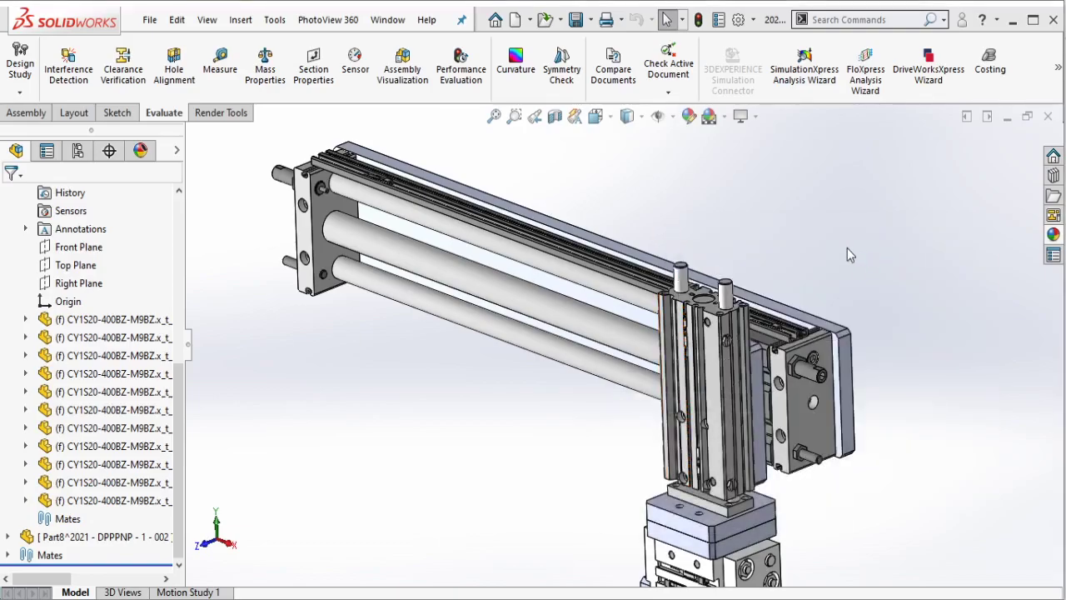
pyautogui.click(108, 538)
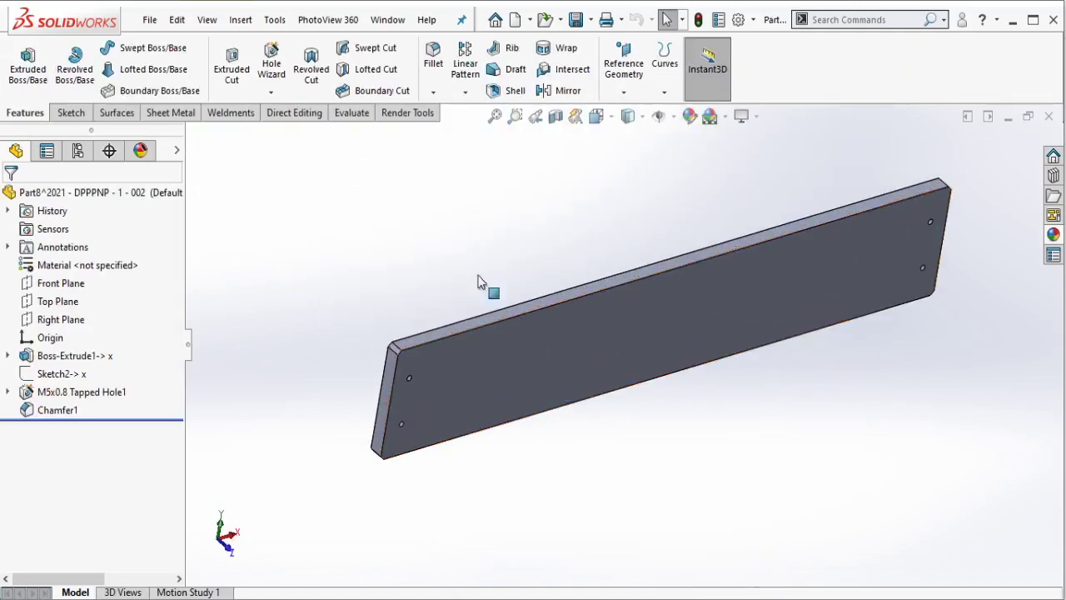
# - Save the plate as '2021 - DPPPNP - 1 - P - 014', editing the existing 013 file name
pyautogui.click(150, 19)
pyautogui.click(185, 219)
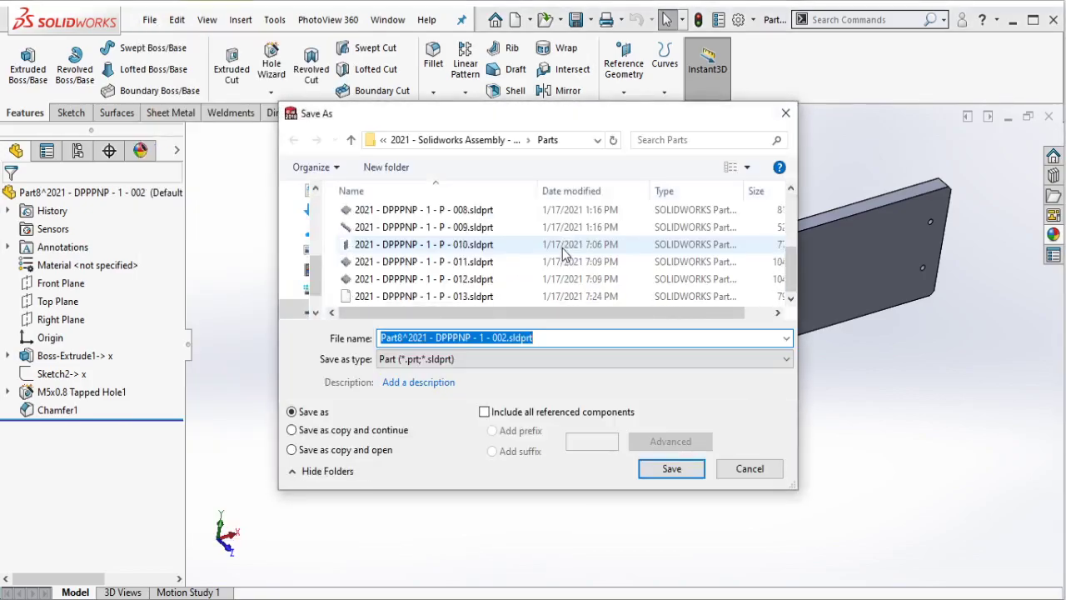
pyautogui.scroll(-3, 563, 258)
pyautogui.click(483, 296)
pyautogui.click(486, 338)
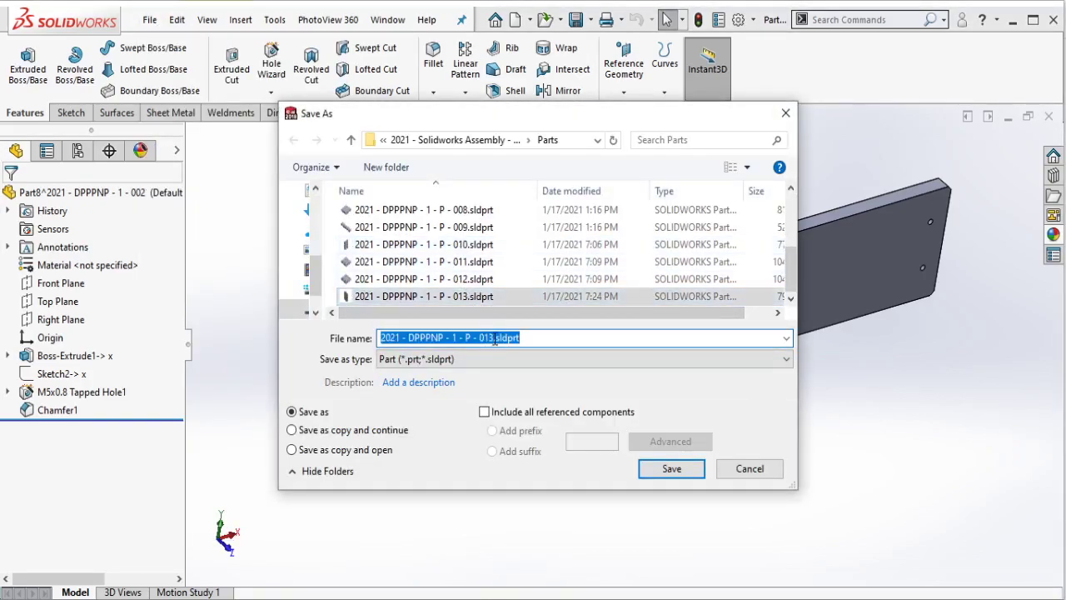
pyautogui.click(495, 338)
pyautogui.press('BackSpace')
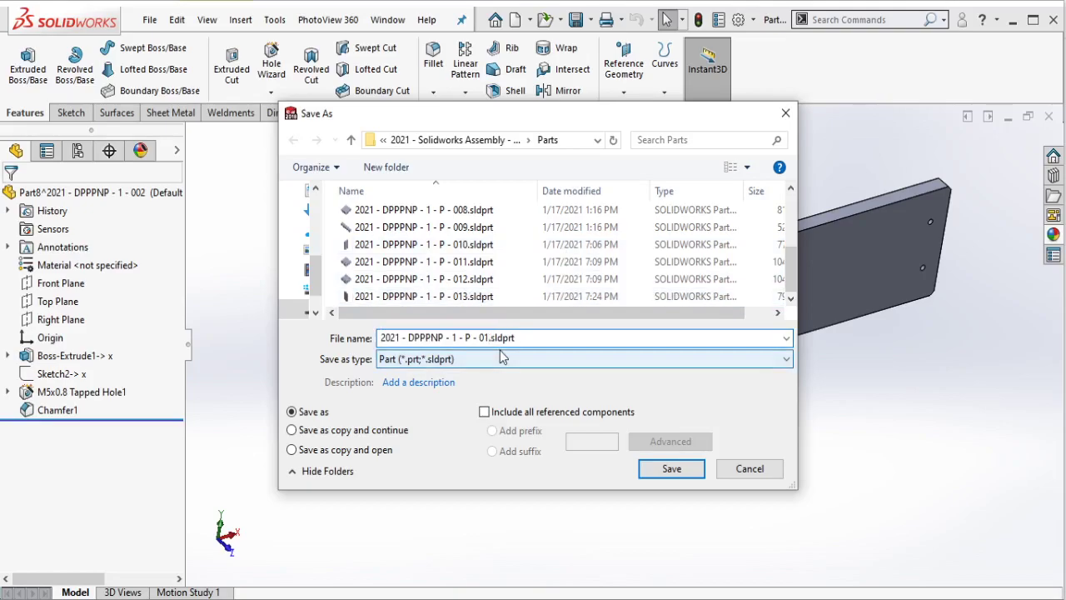
pyautogui.write('4')
pyautogui.click(663, 471)
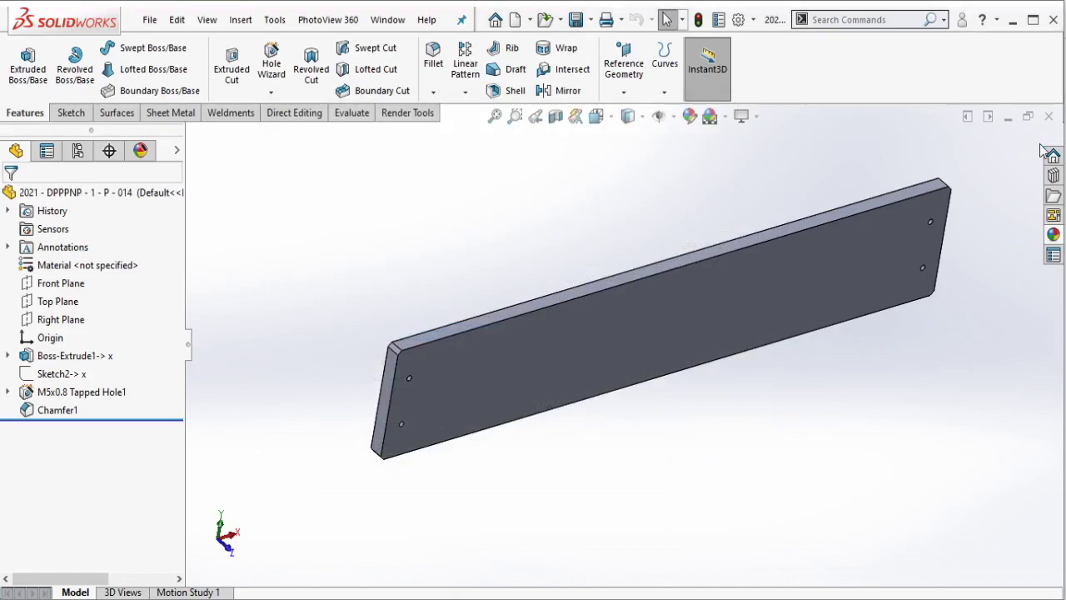
pyautogui.hotkey('ctrl', 'Tab')
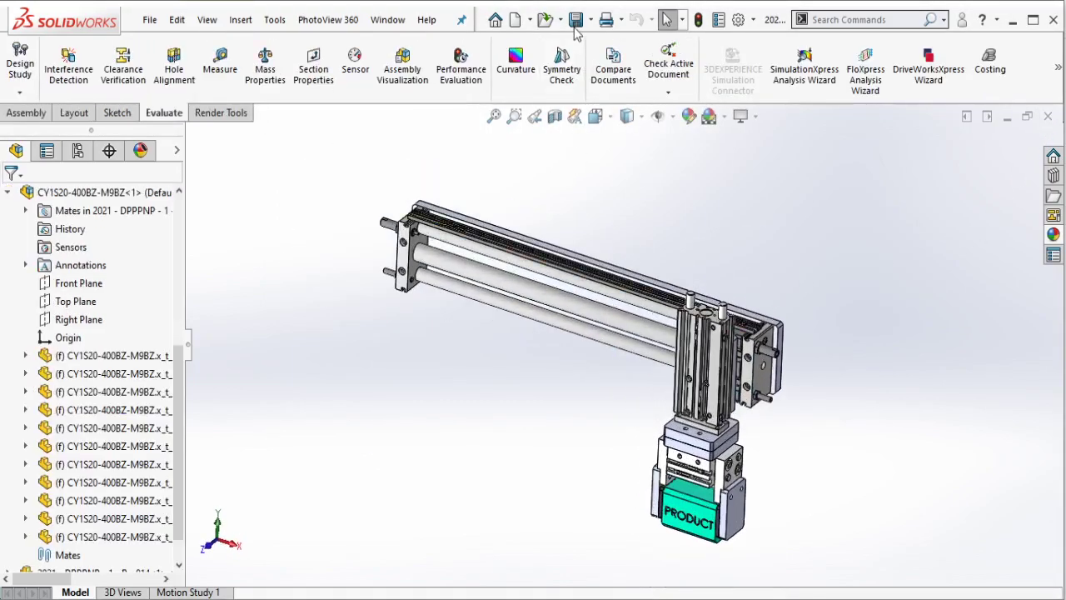
# - Pan the assembly view slightly and move the empty Notepad window further right
pyautogui.keyDown('ctrl'); pyautogui.moveTo(847, 392); pyautogui.dragTo(816, 412, button='middle'); pyautogui.keyUp('ctrl')
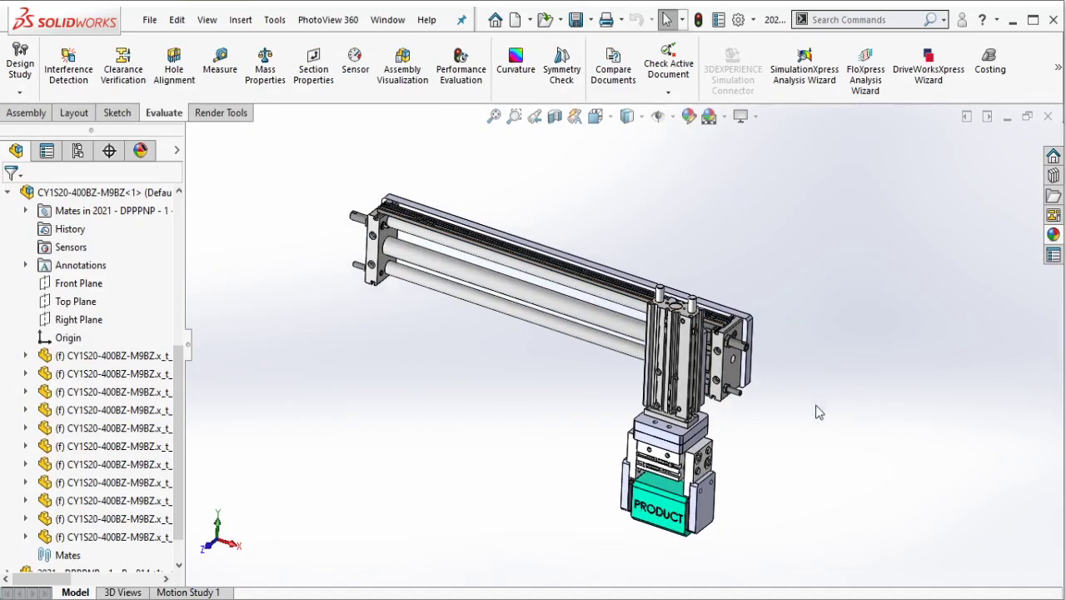
pyautogui.moveTo(840, 244); pyautogui.dragTo(934, 244)
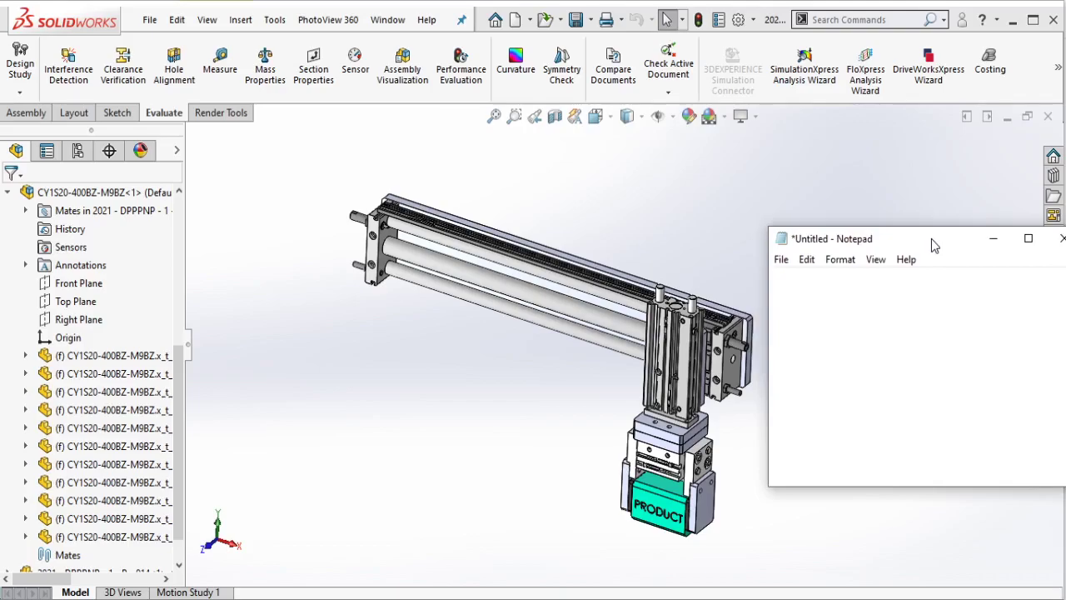